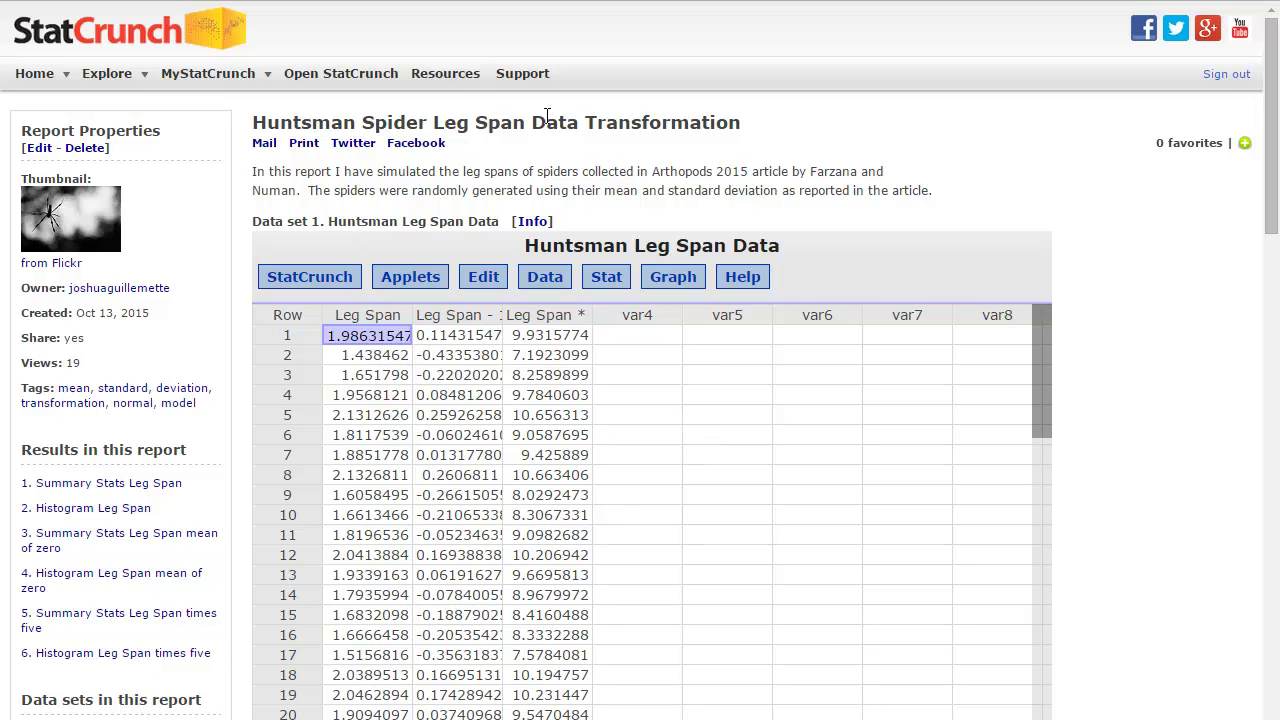
# Step: Read the title and introduction of the Huntsman Spider Leg Span Data Transformation report
pyautogui.moveTo(532, 122); pyautogui.dragTo(740, 122)
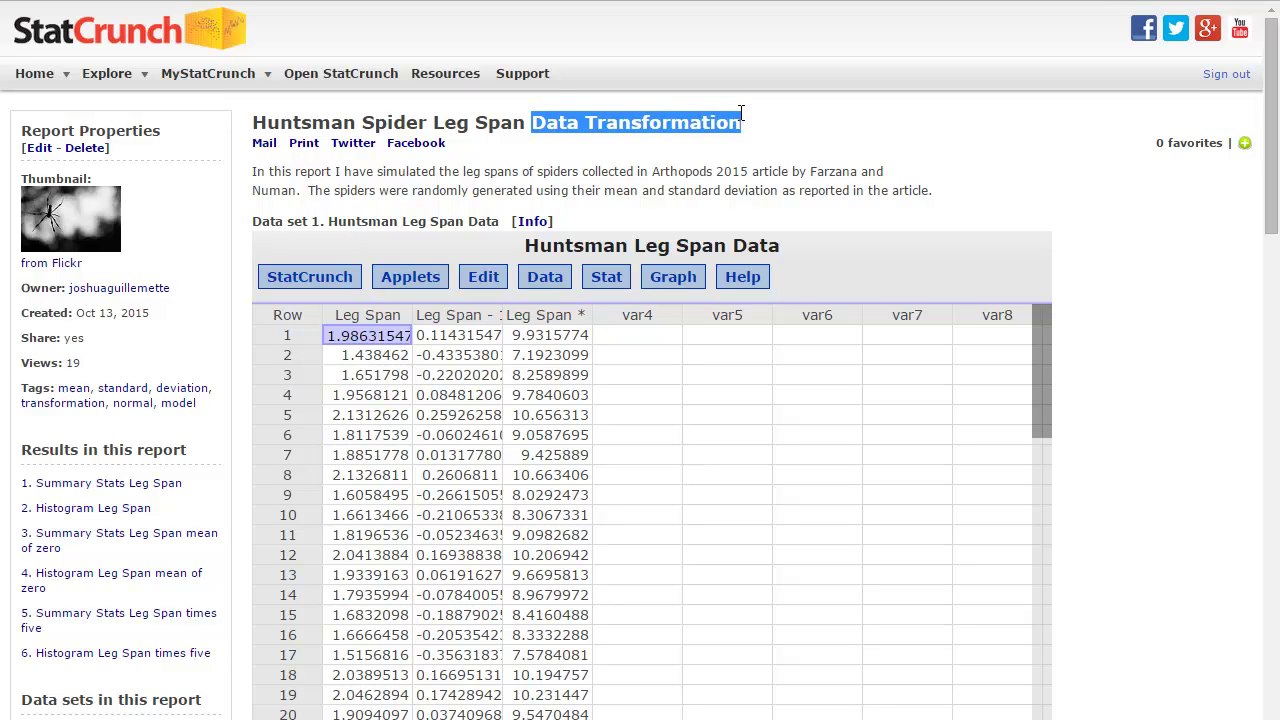
pyautogui.click(697, 161)
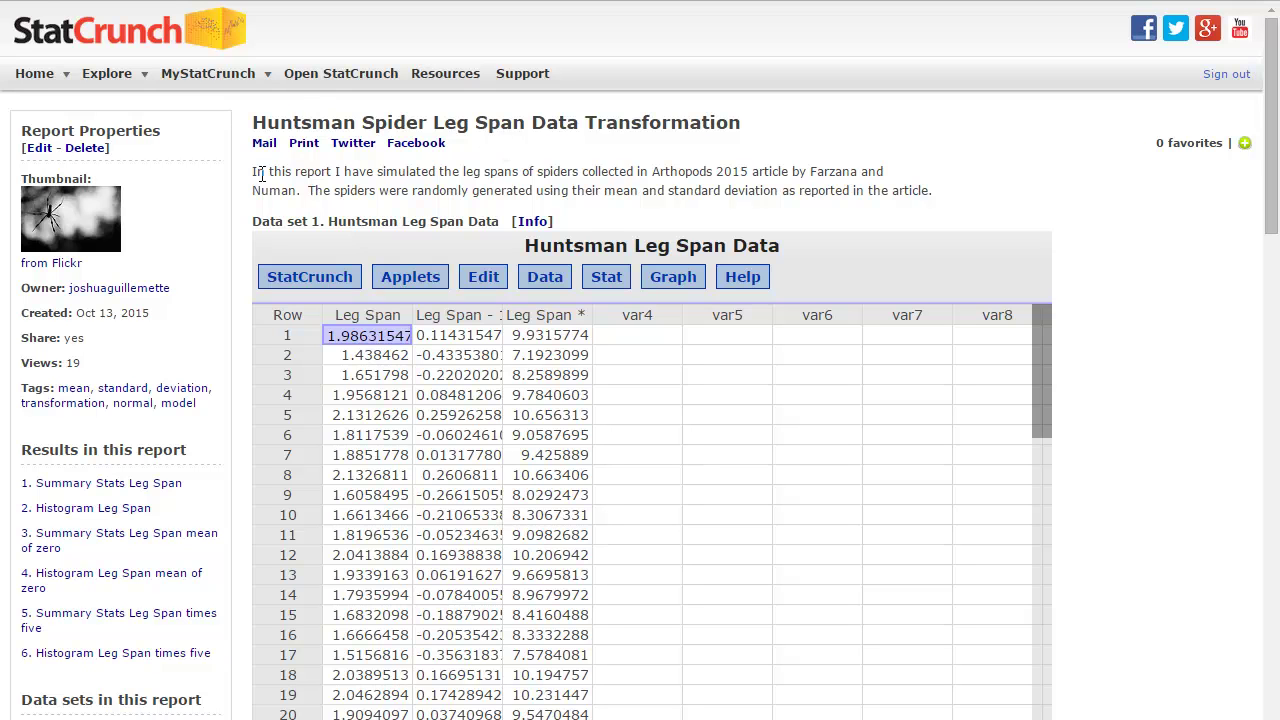
pyautogui.moveTo(253, 173); pyautogui.dragTo(863, 172)
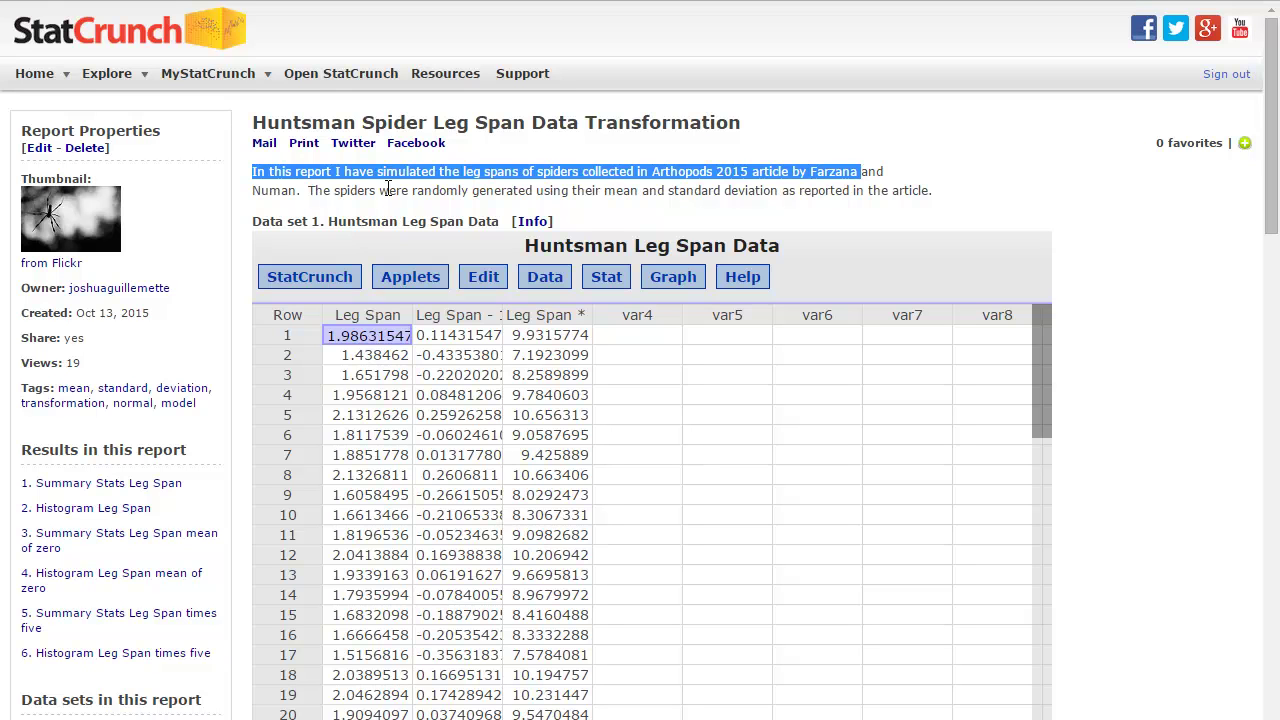
pyautogui.moveTo(254, 190); pyautogui.dragTo(298, 190)
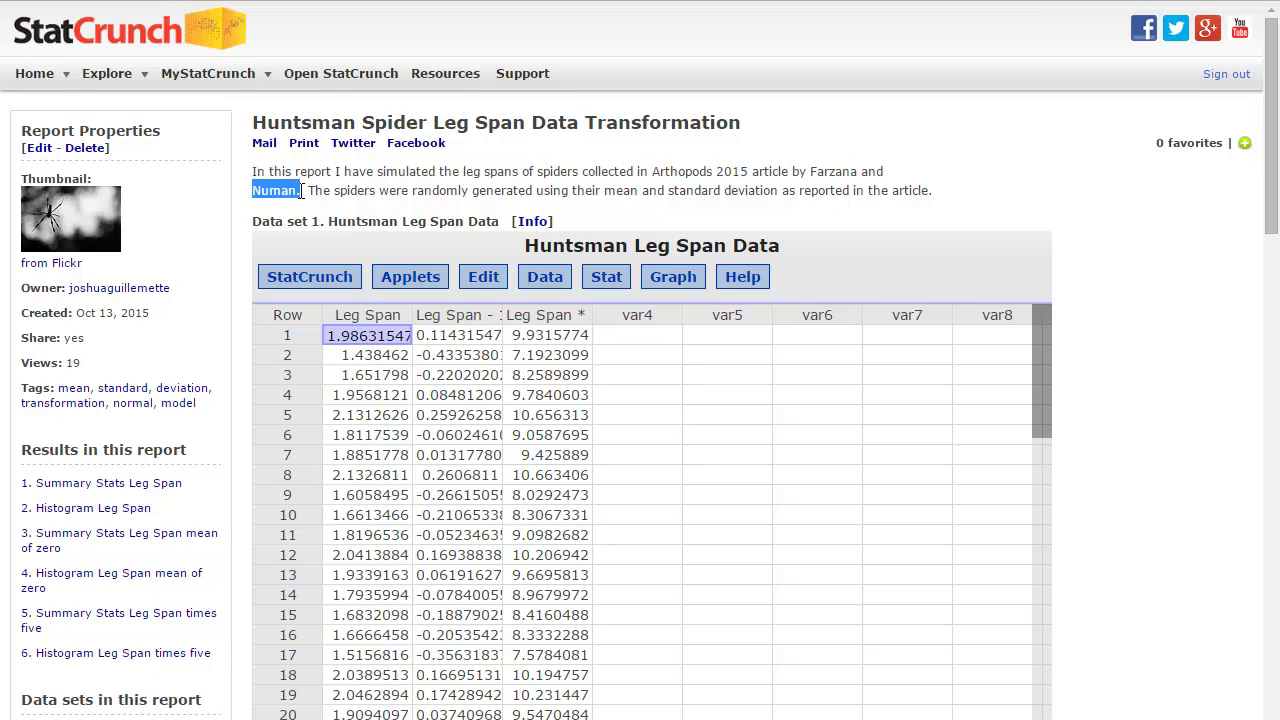
pyautogui.click(362, 175)
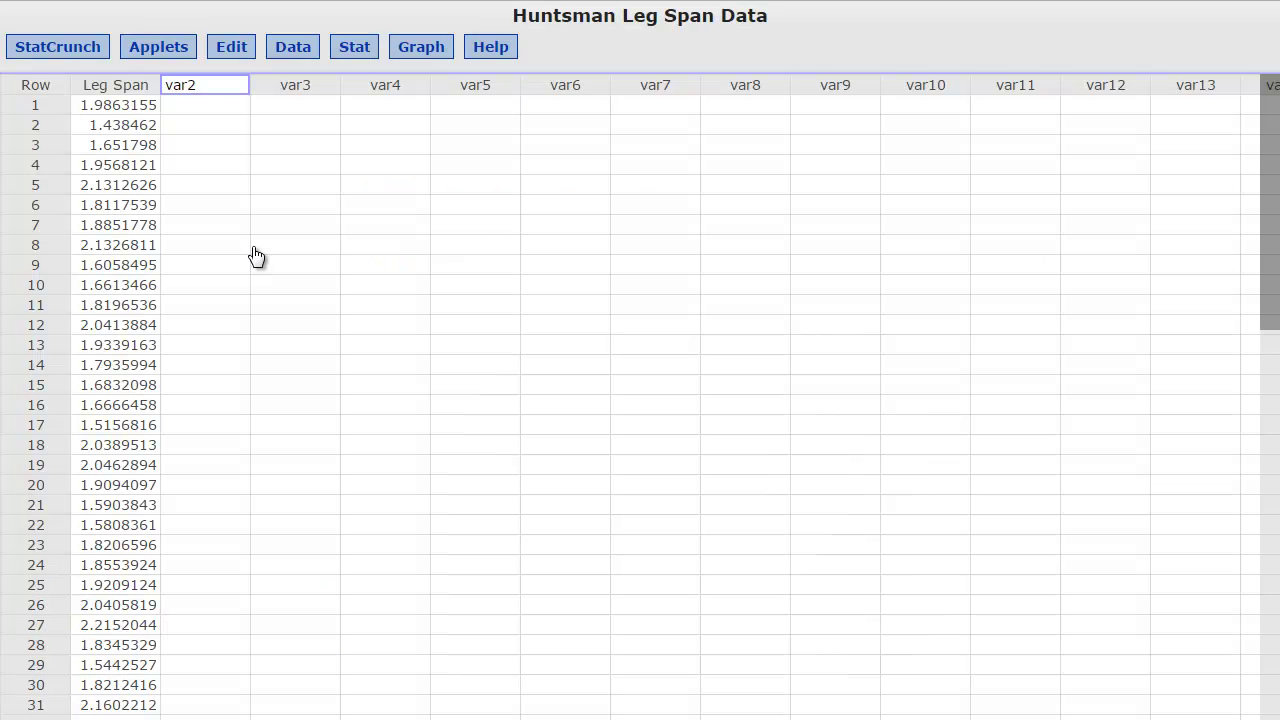
# Step: Look through the Leg Span values in the Huntsman Leg Span Data table, from the first to the last filled row
pyautogui.moveTo(512, 16); pyautogui.dragTo(717, 16)
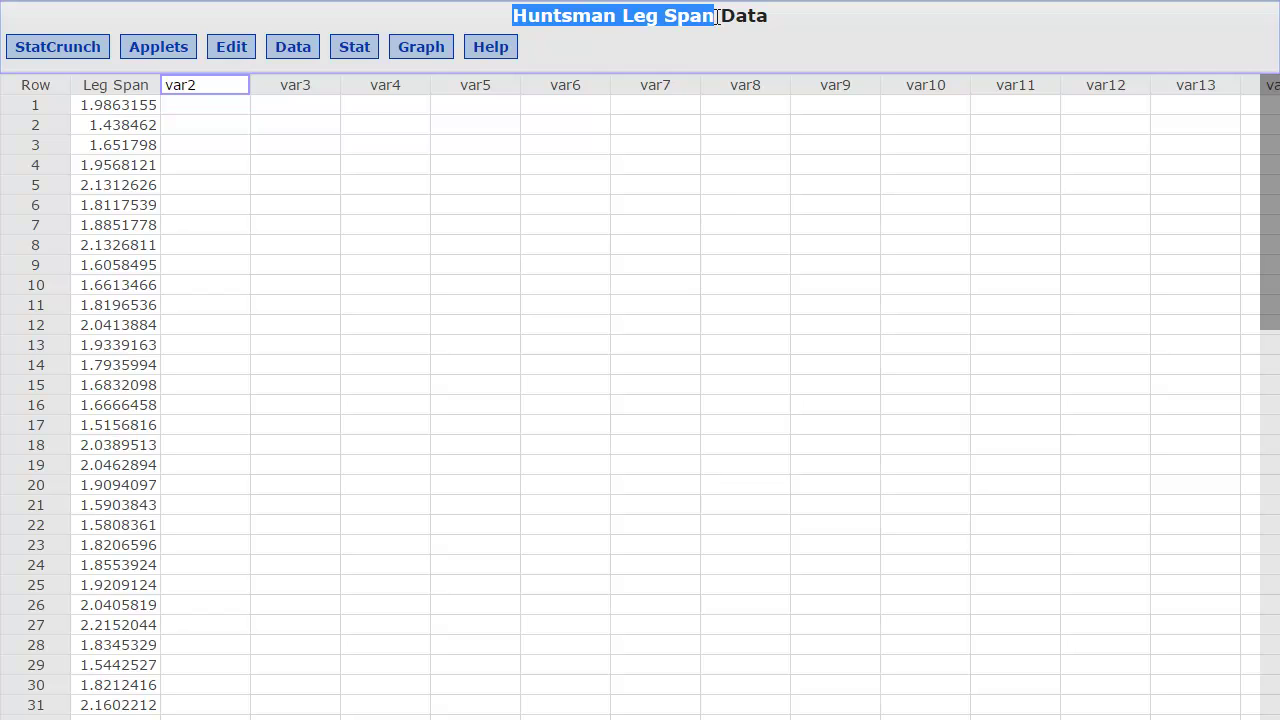
pyautogui.moveTo(717, 16); pyautogui.dragTo(776, 16)
pyautogui.click(110, 127)
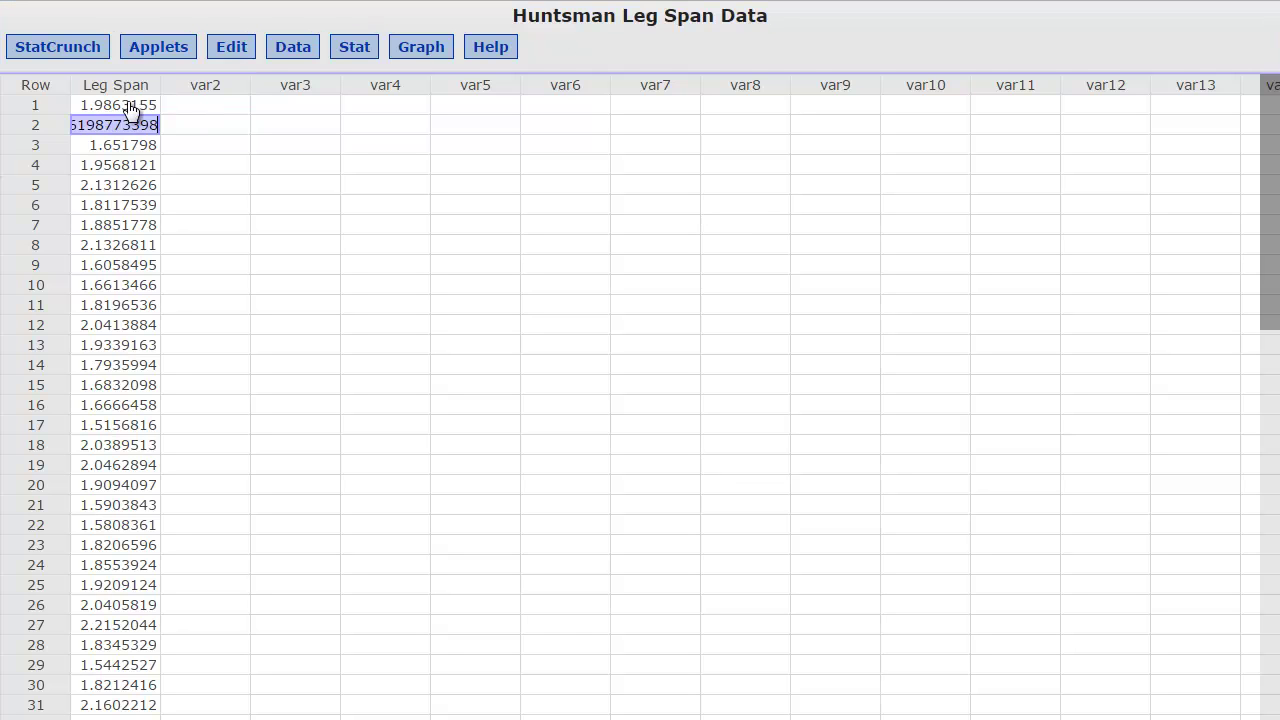
pyautogui.click(128, 104)
pyautogui.scroll(-8, 118, 420)
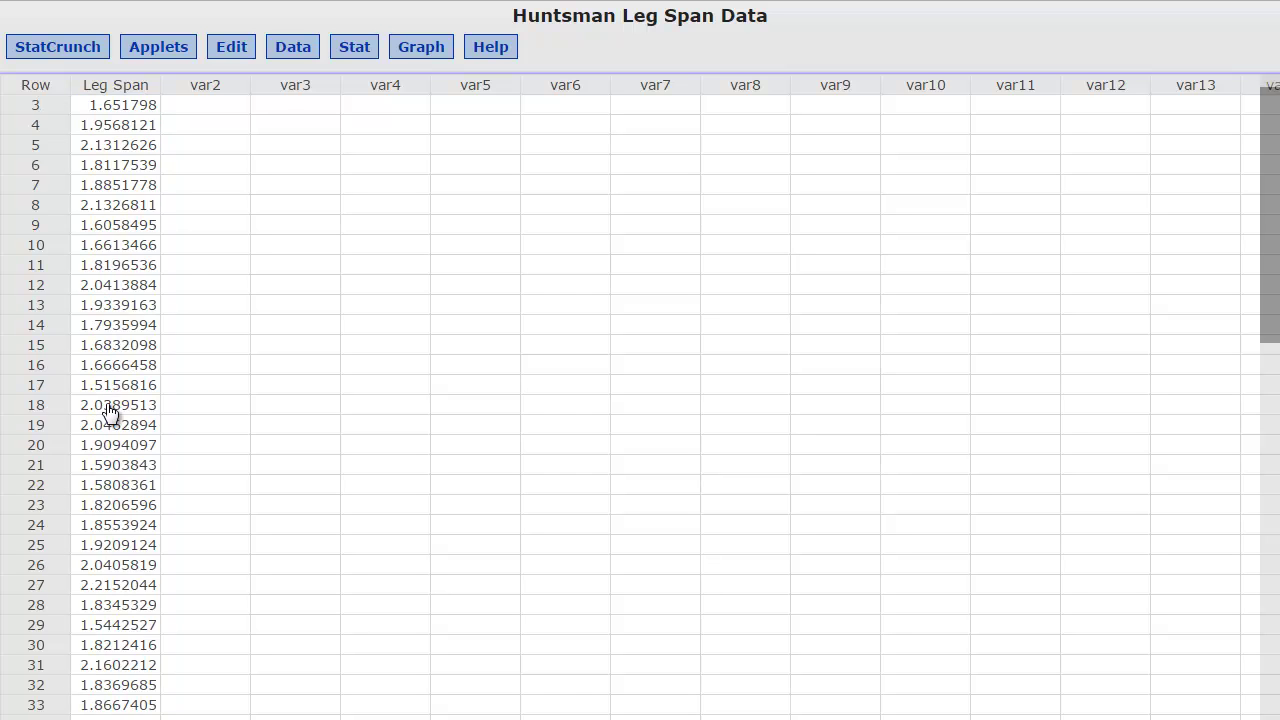
pyautogui.scroll(-9, 120, 430)
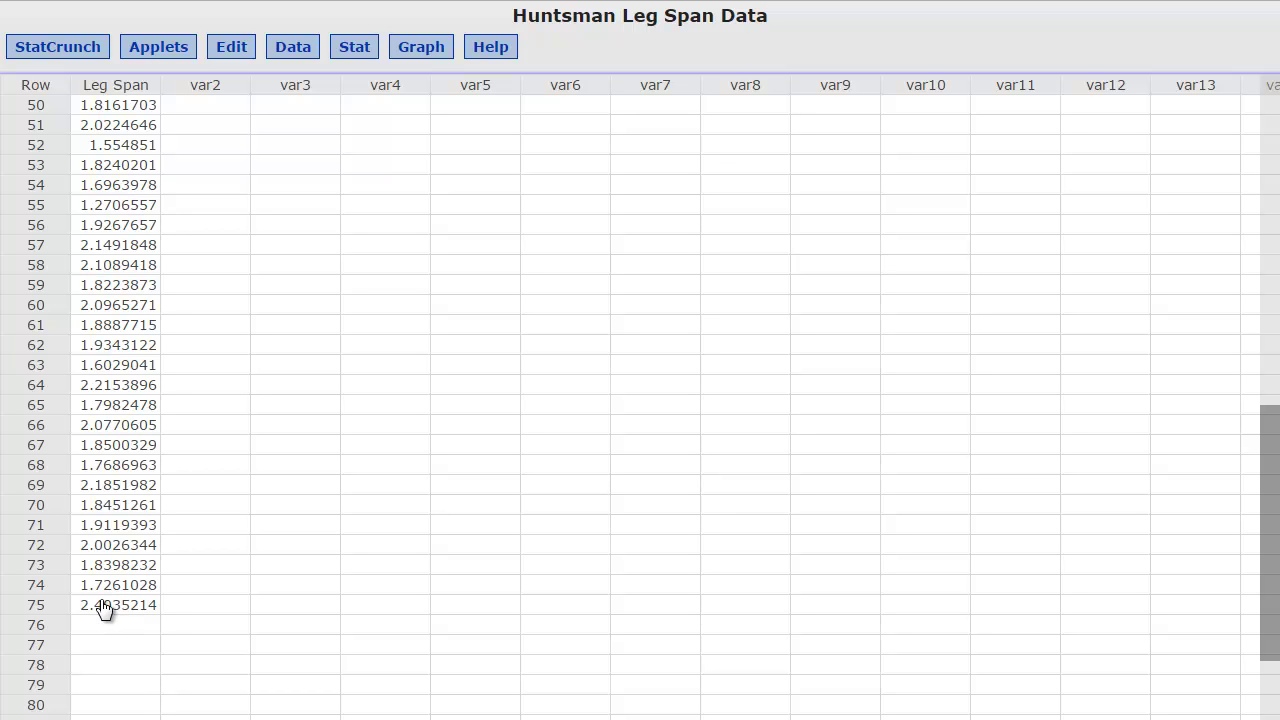
pyautogui.scroll(7, 105, 610)
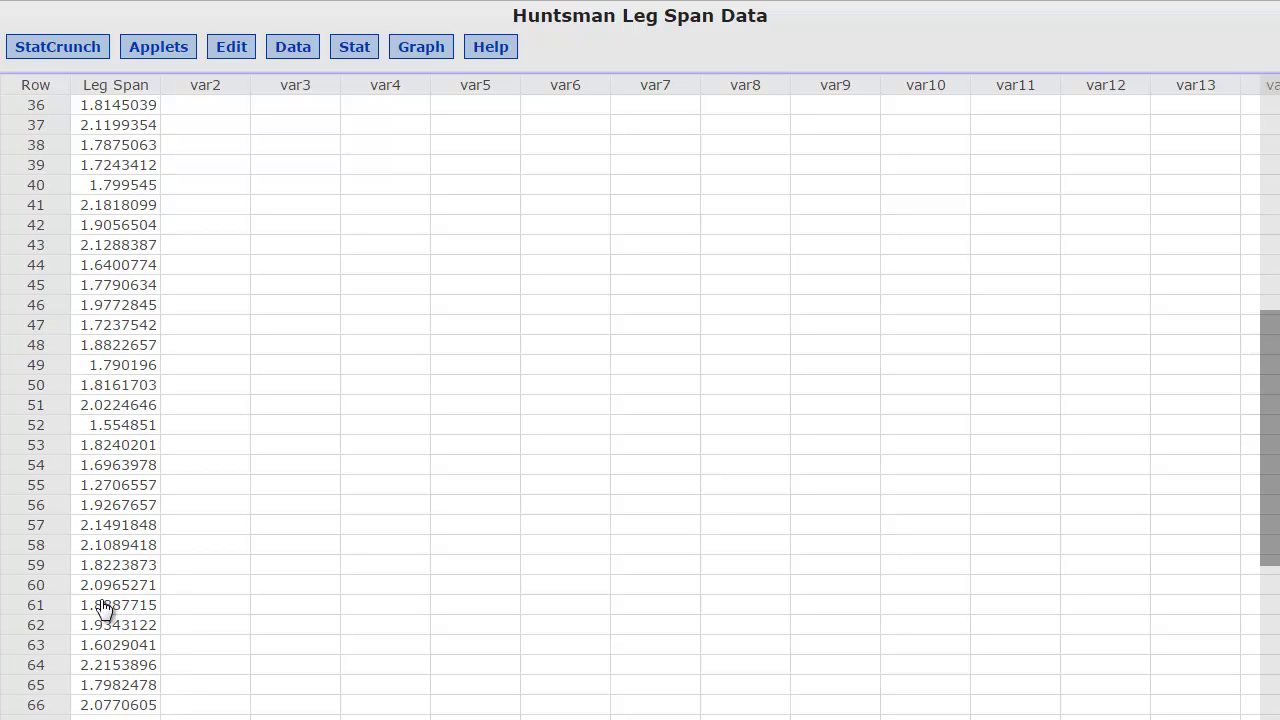
pyautogui.scroll(7, 105, 610)
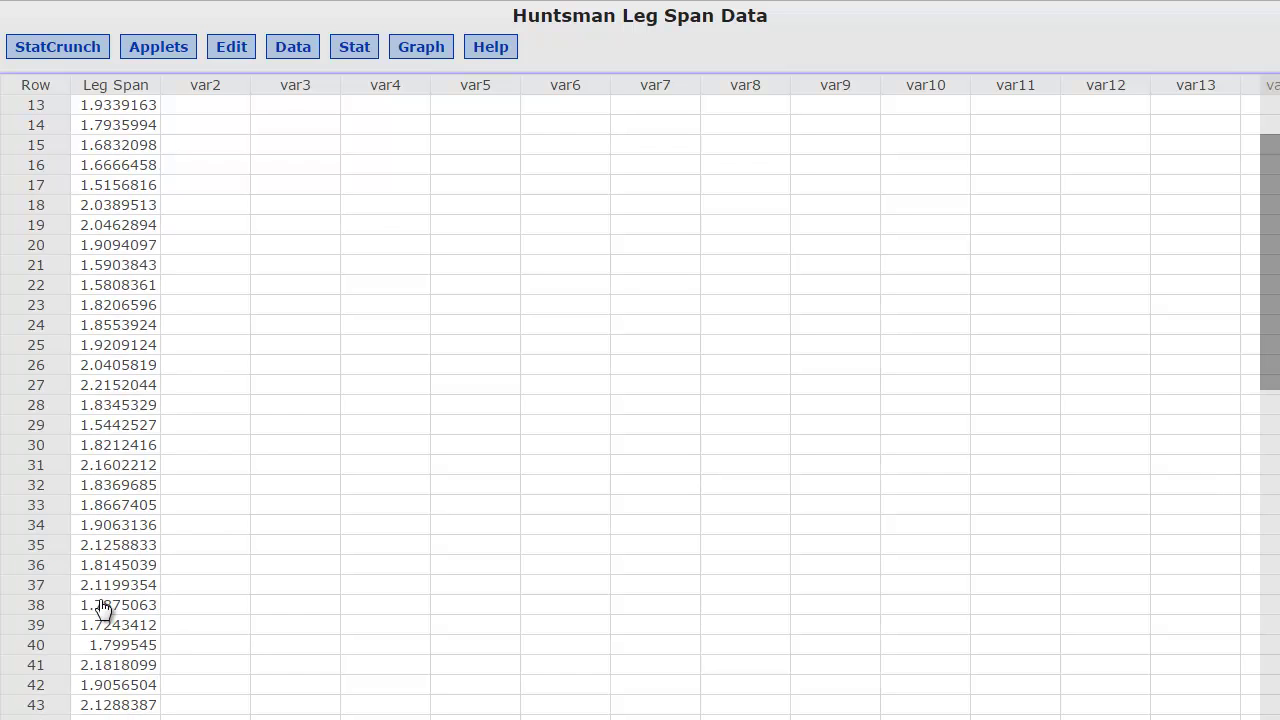
pyautogui.scroll(2, 105, 610)
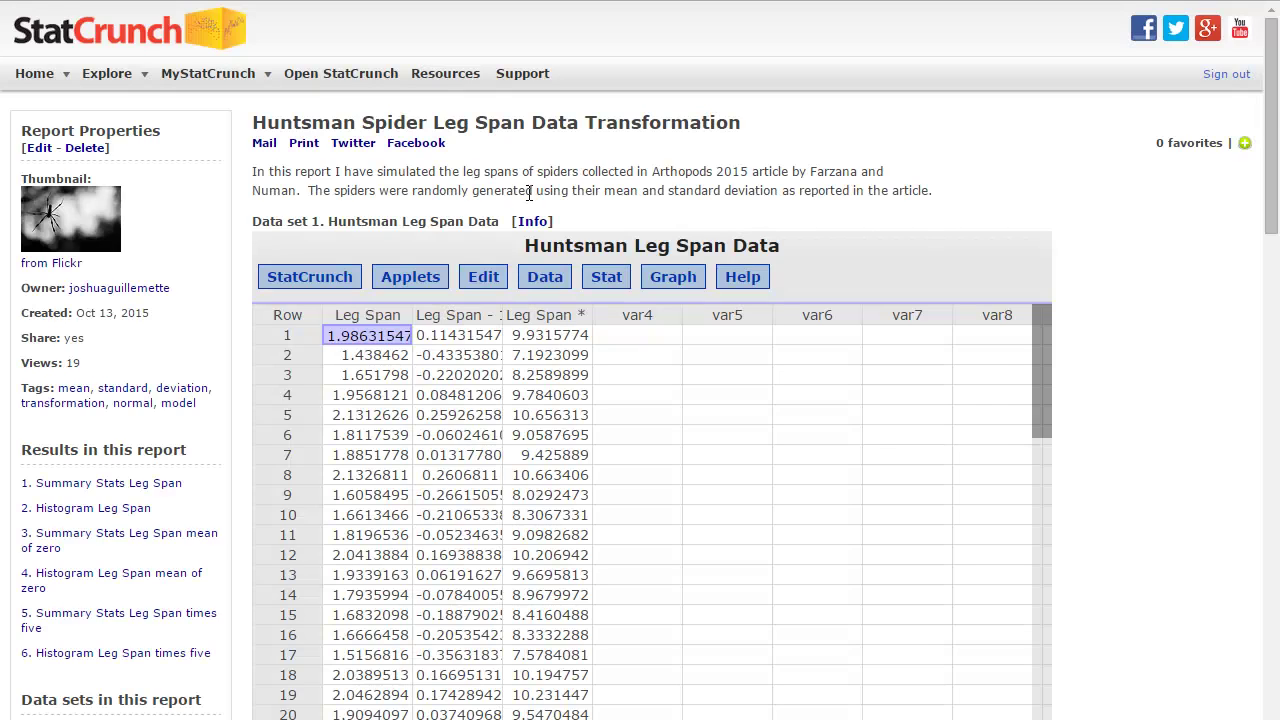
# Step: Examine the report's sentence on subtracting the mean and its summary statistics for Leg Span
pyautogui.scroll(-6, 1129, 366)
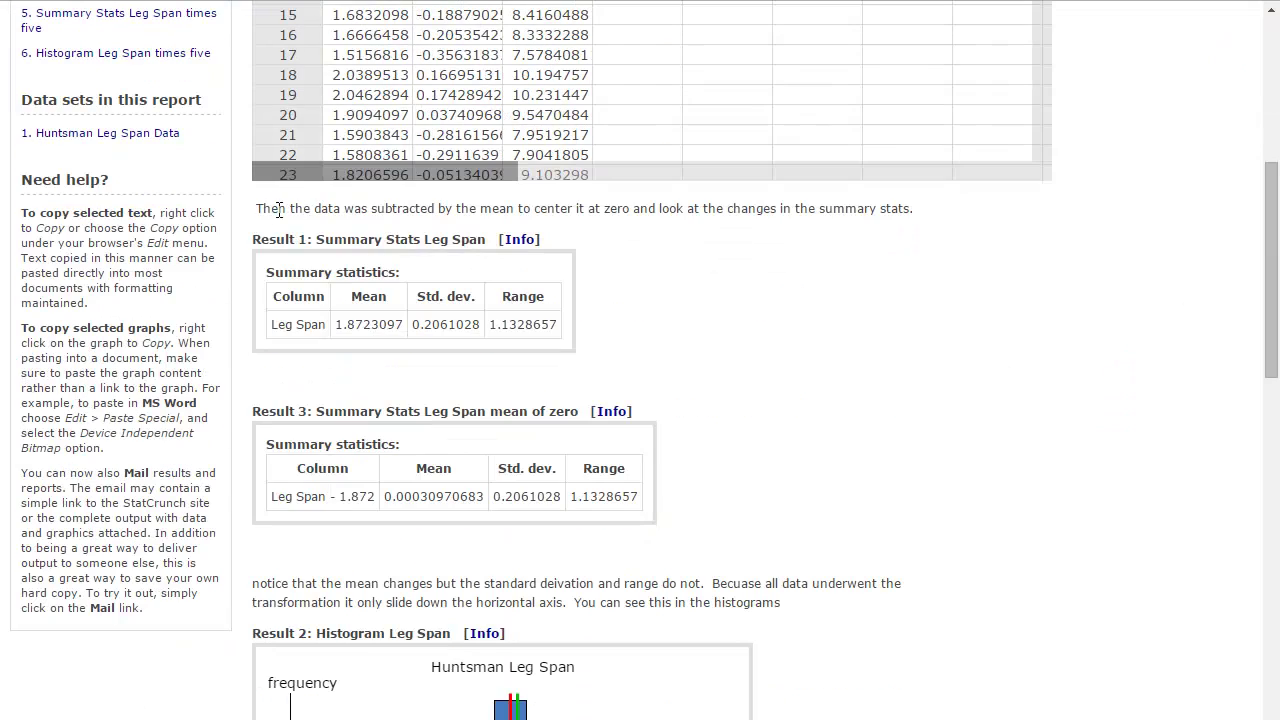
pyautogui.moveTo(272, 209); pyautogui.dragTo(556, 213)
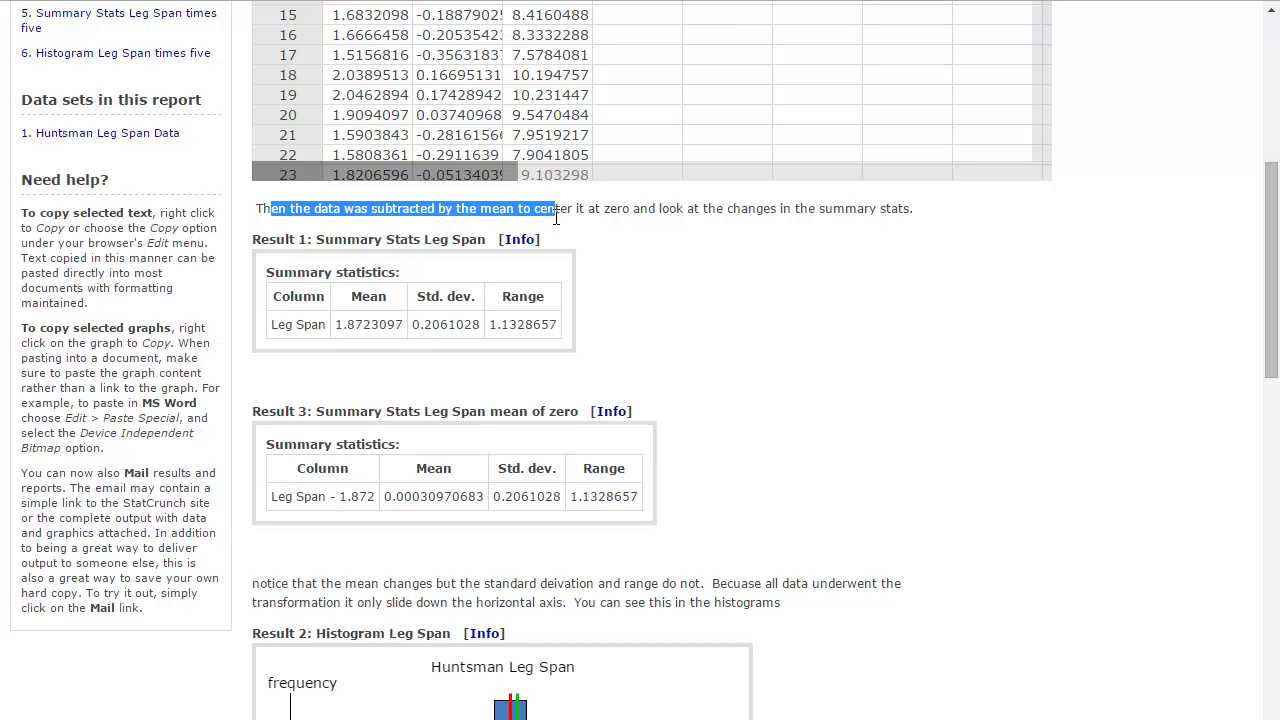
pyautogui.click(418, 252)
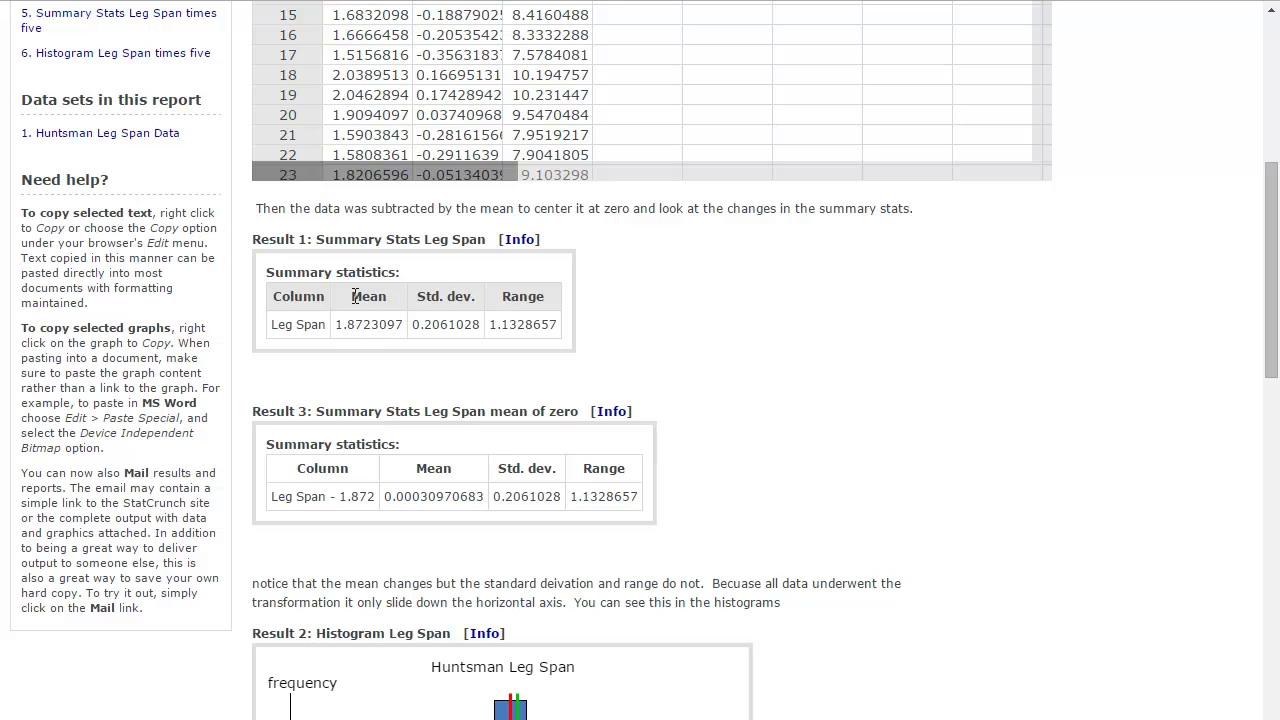
pyautogui.moveTo(355, 296); pyautogui.dragTo(552, 300)
pyautogui.click(621, 314)
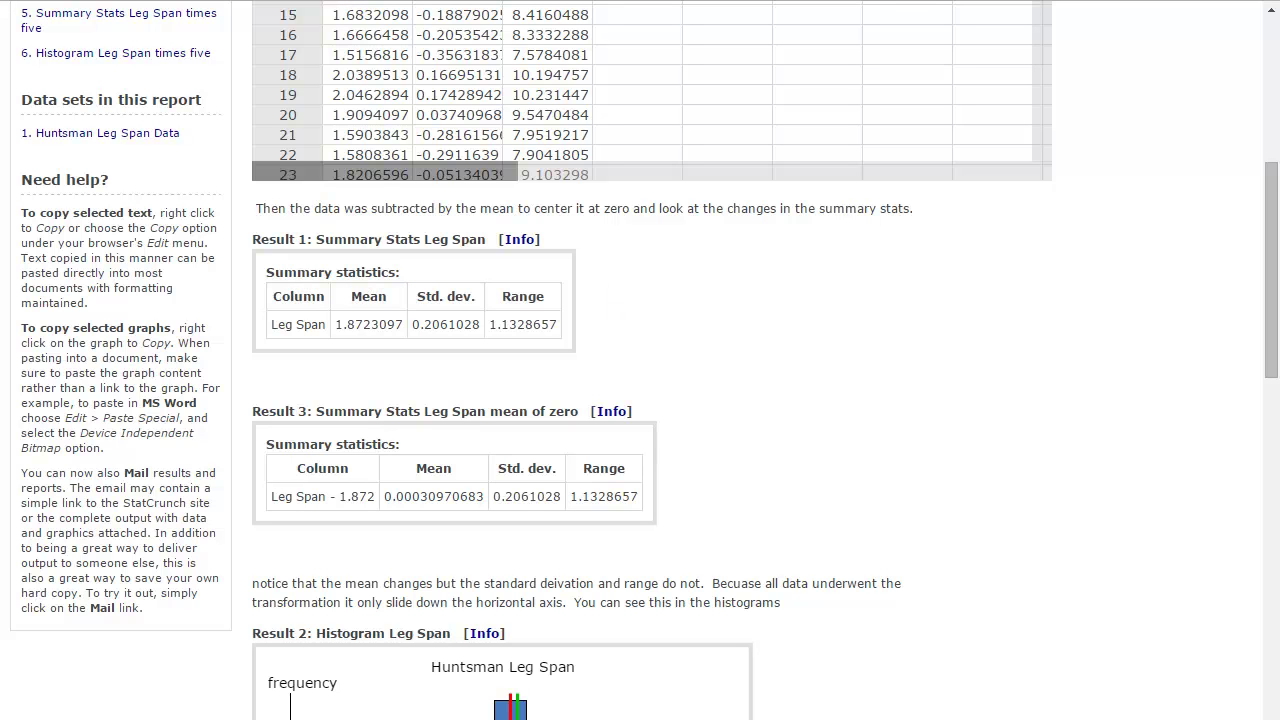
# Step: In the Huntsman Leg Span Data table, set up column Summary Stats with only Mean, Std. dev. and Range as statistics
pyautogui.hotkey('ctrl', 'Tab')
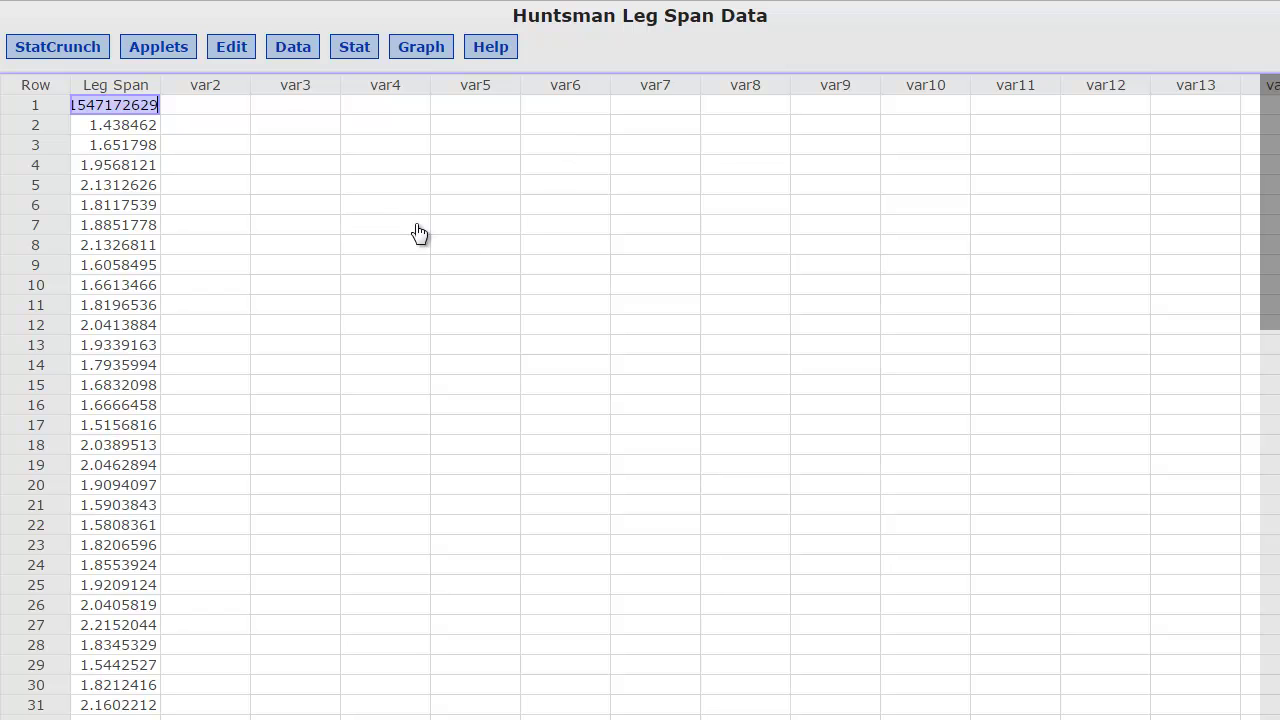
pyautogui.click(357, 52)
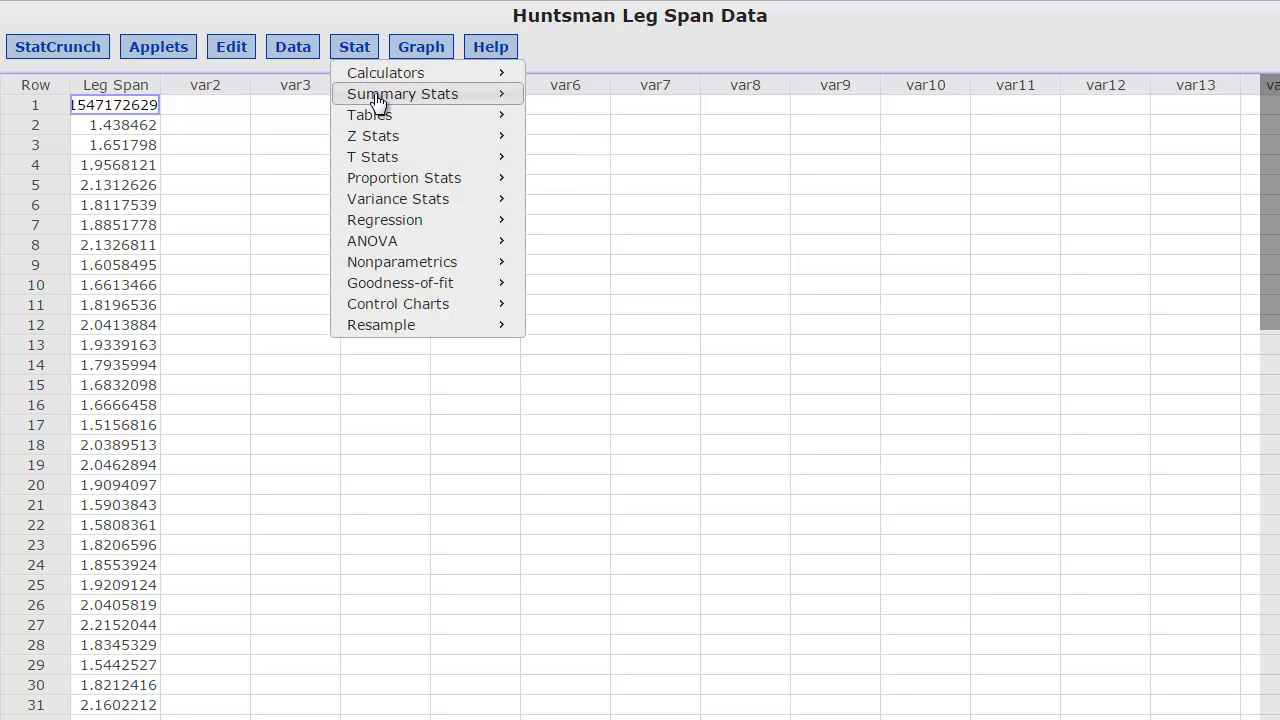
pyautogui.moveTo(378, 101)
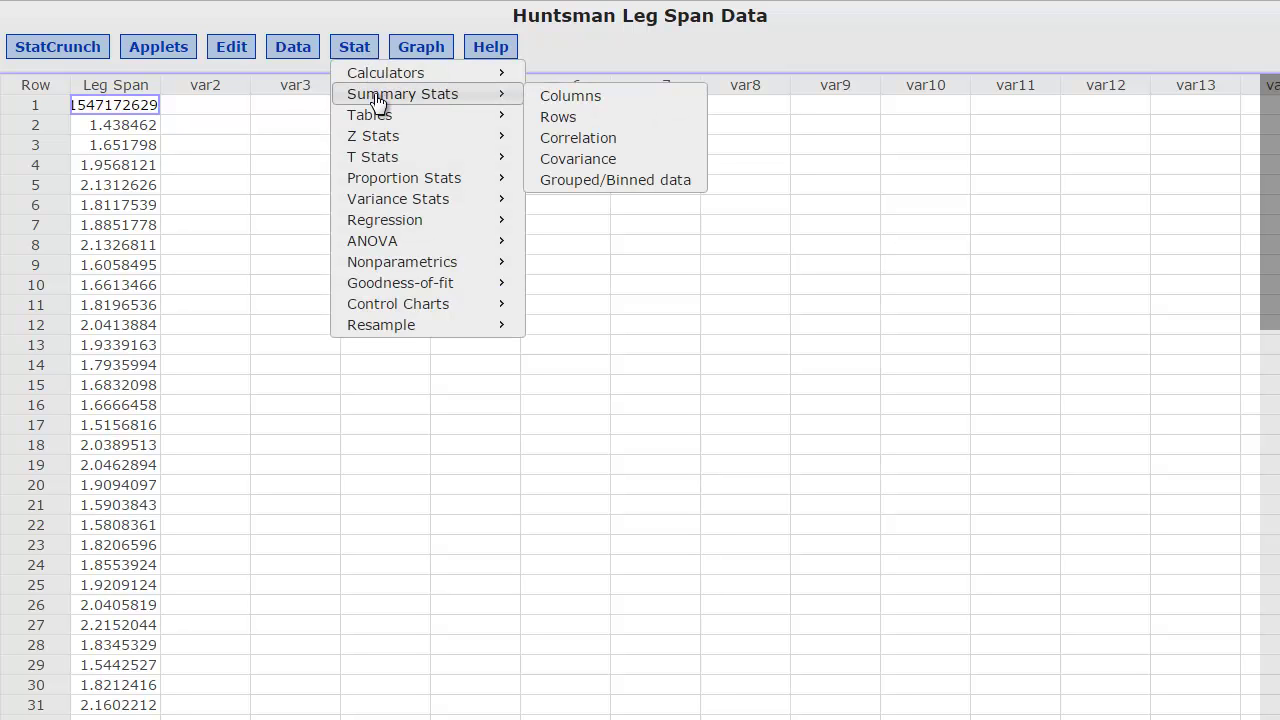
pyautogui.click(555, 98)
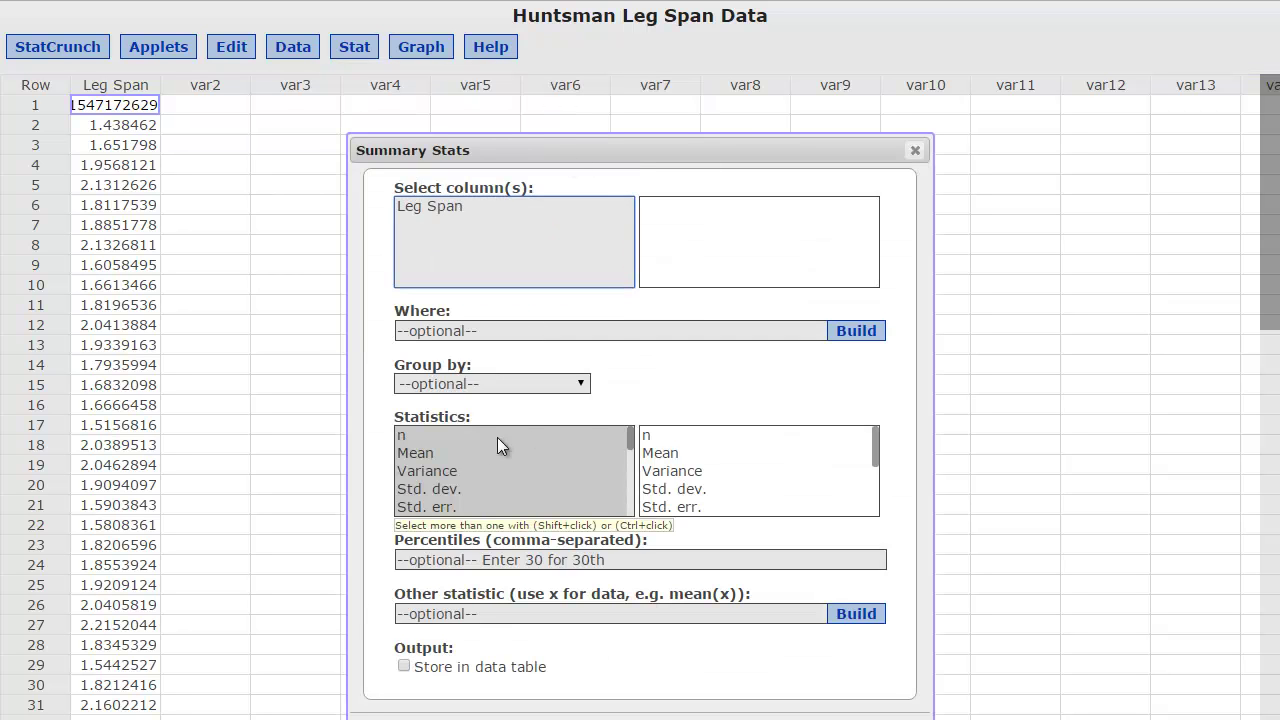
pyautogui.click(419, 453)
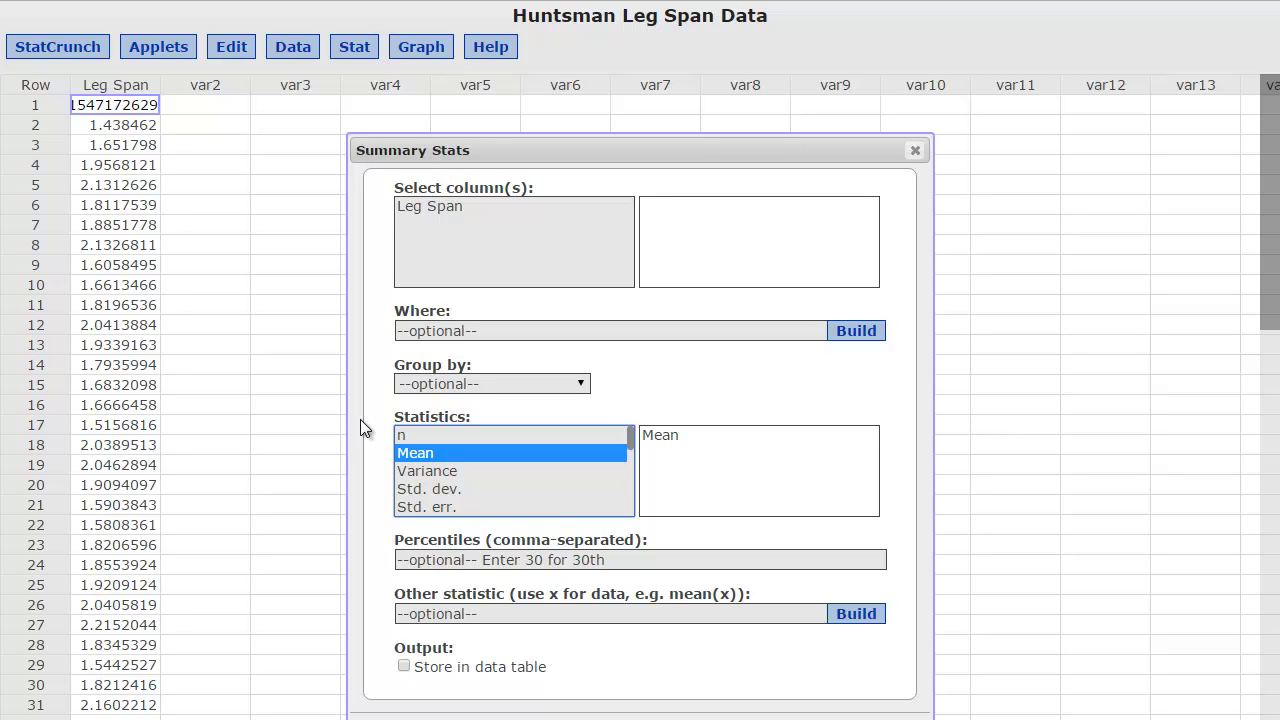
pyautogui.keyDown('ctrl'); pyautogui.click(453, 488); pyautogui.keyUp('ctrl')
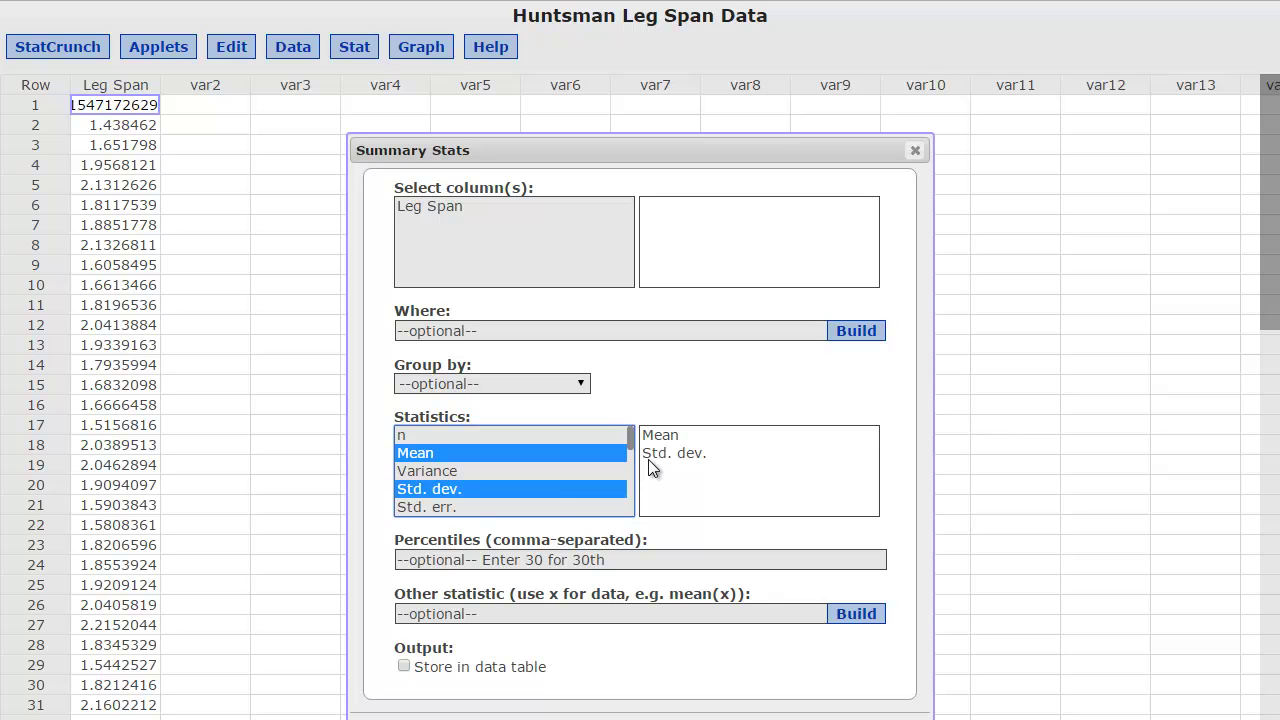
pyautogui.scroll(-2, 648, 468)
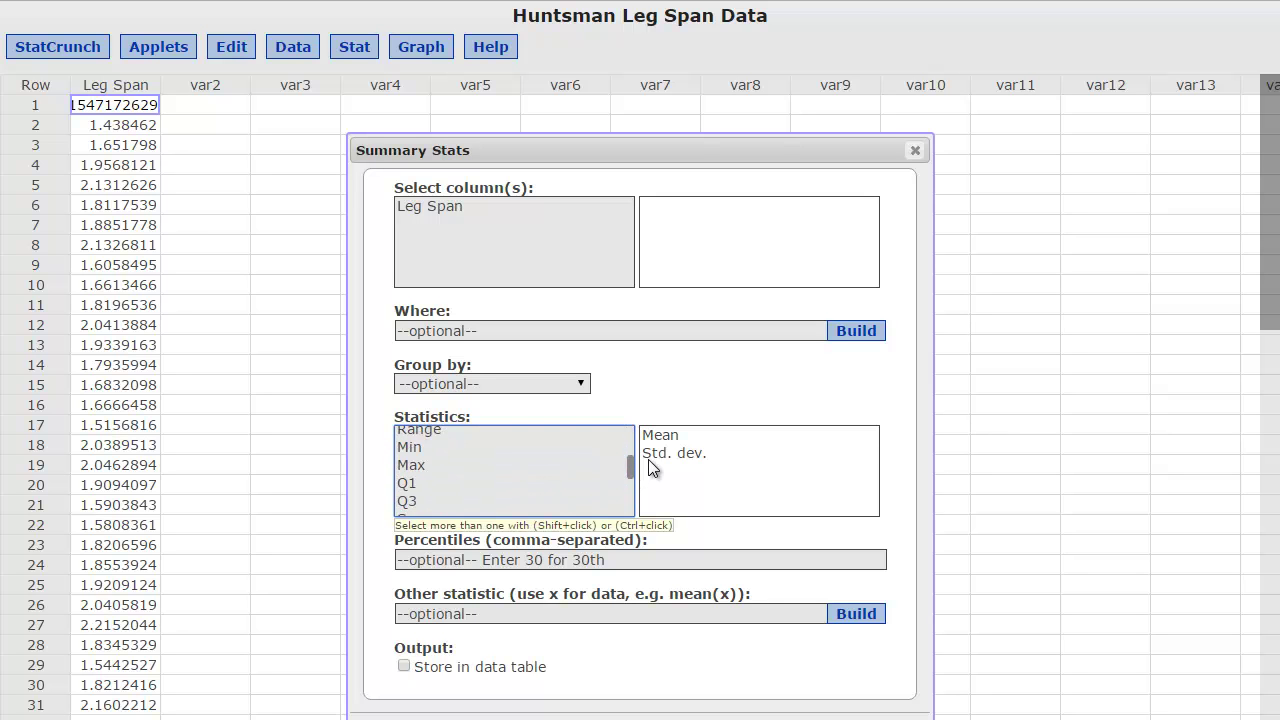
pyautogui.moveTo(649, 460); pyautogui.dragTo(649, 459)
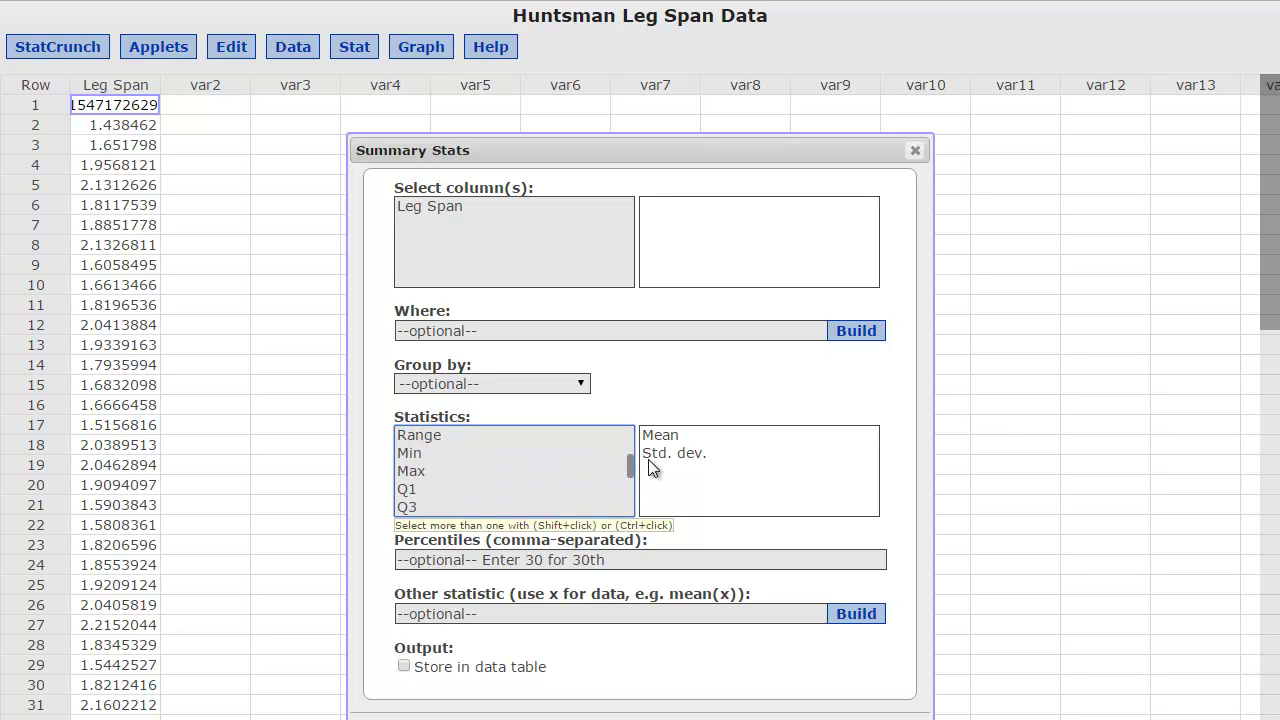
pyautogui.keyDown('ctrl'); pyautogui.click(419, 435); pyautogui.keyUp('ctrl')
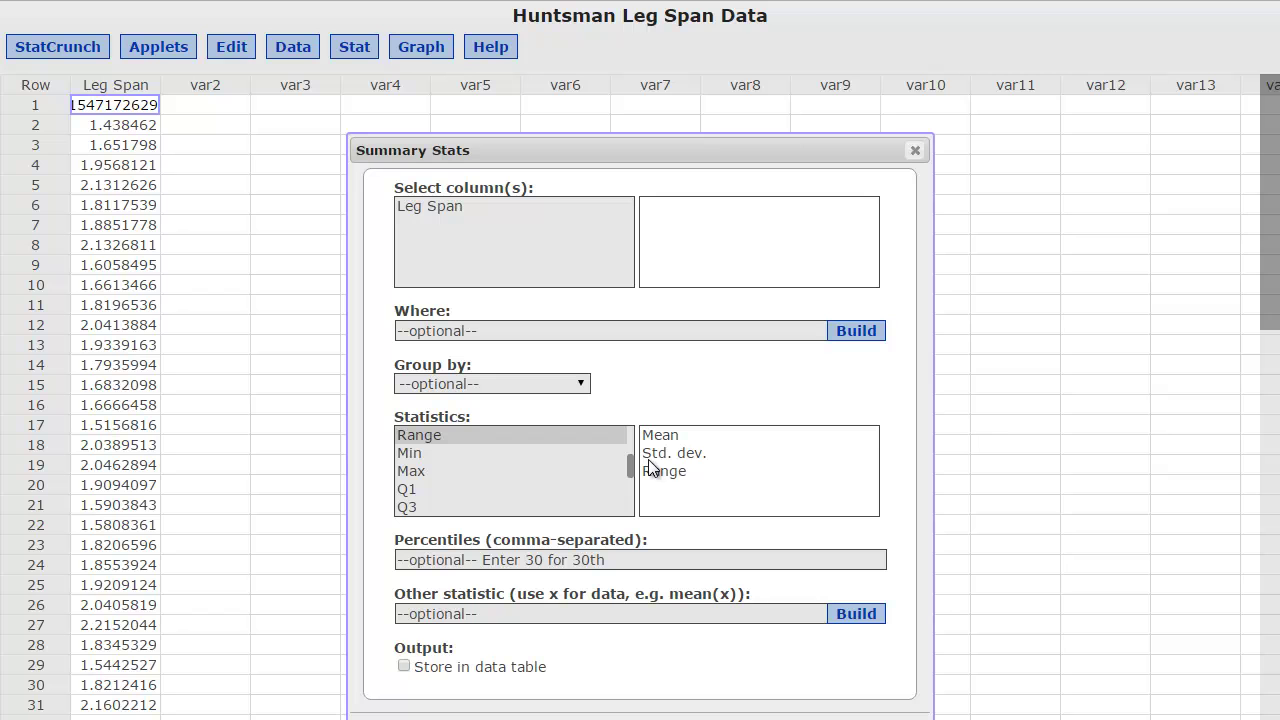
# Step: Choose the Leg Span column for the summary statistics and compute them
pyautogui.press('Return')
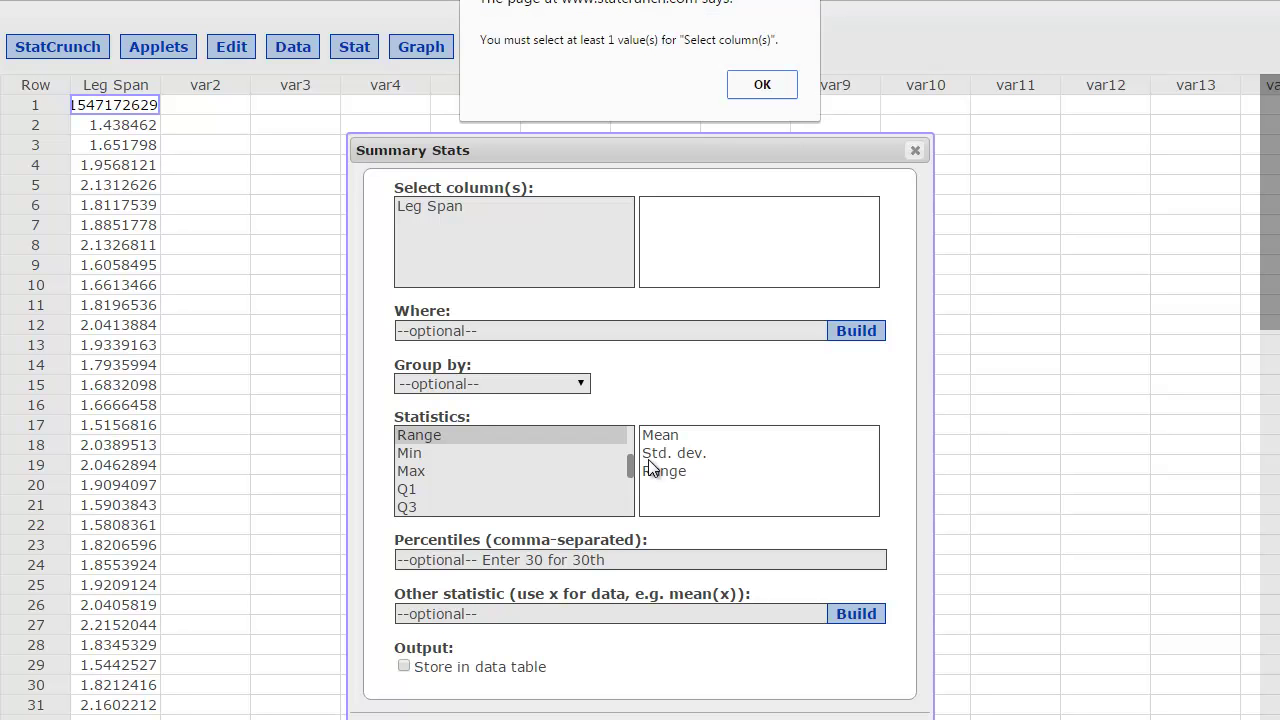
pyautogui.press('Return')
pyautogui.press('Down')
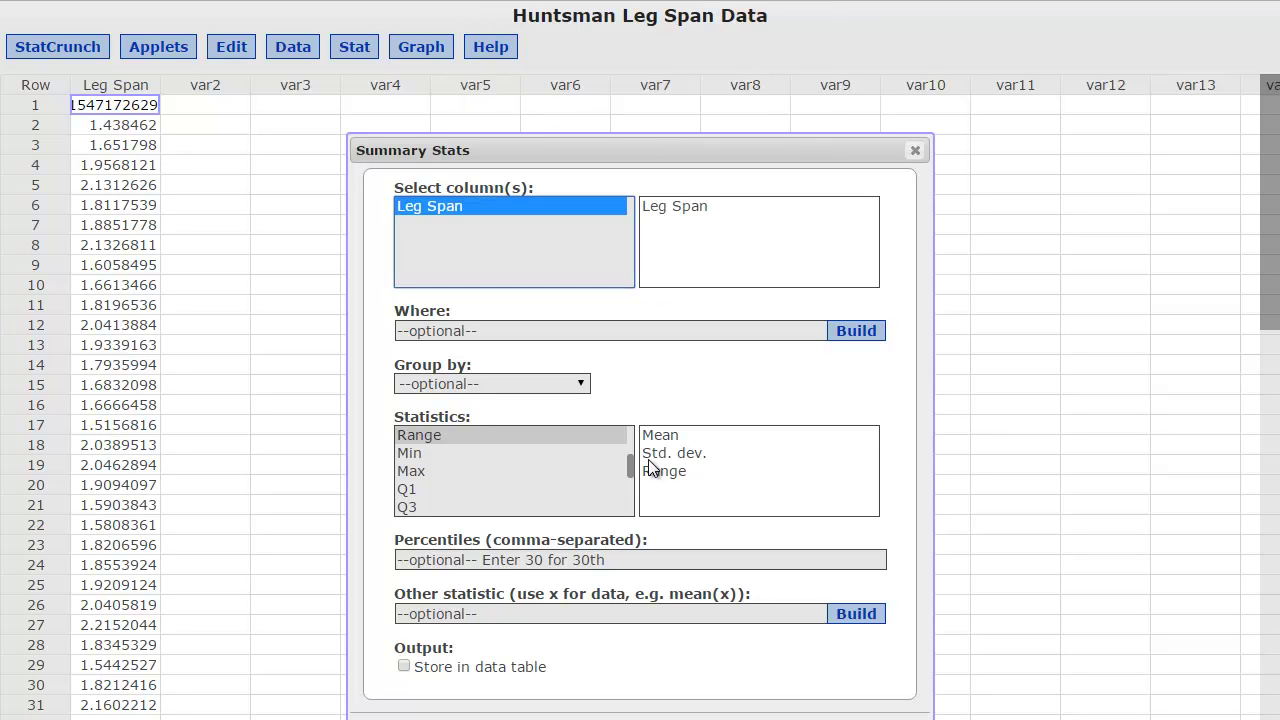
pyautogui.press('Return')
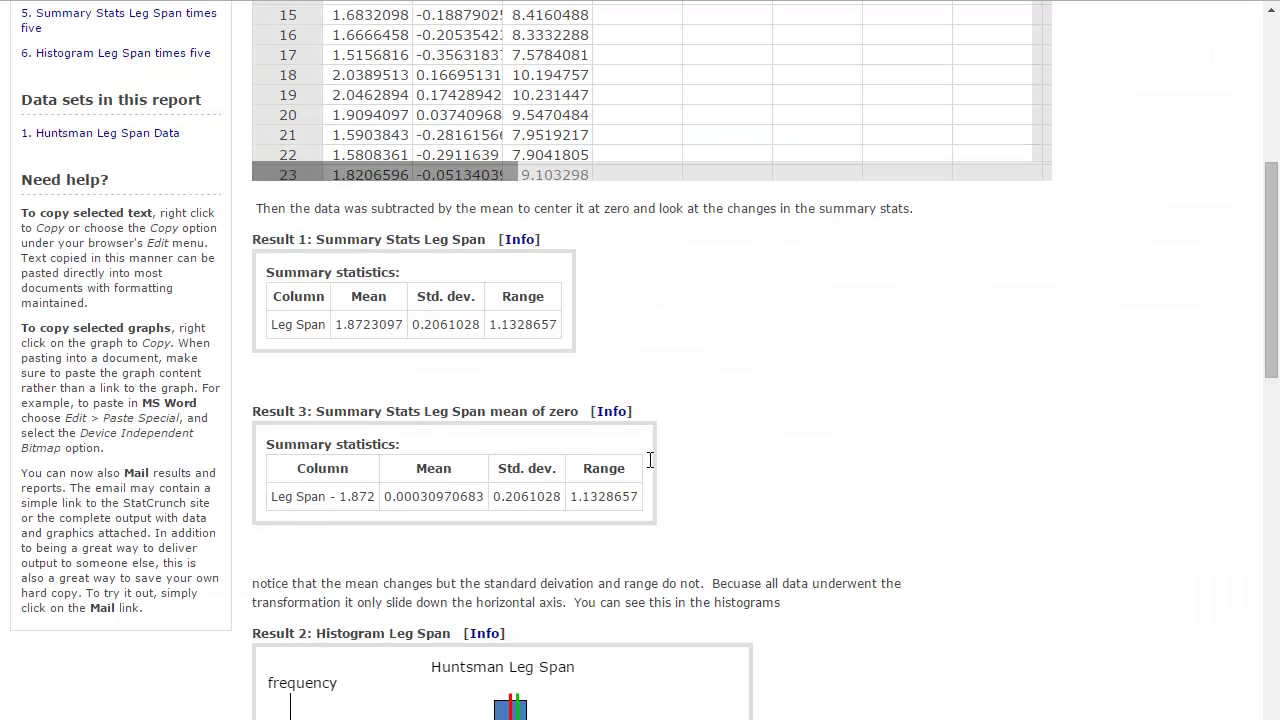
# Step: Compute a new column in the data table with the expression "Leg Span" - 1.8721 to center the data at zero
pyautogui.moveTo(263, 208); pyautogui.dragTo(630, 208)
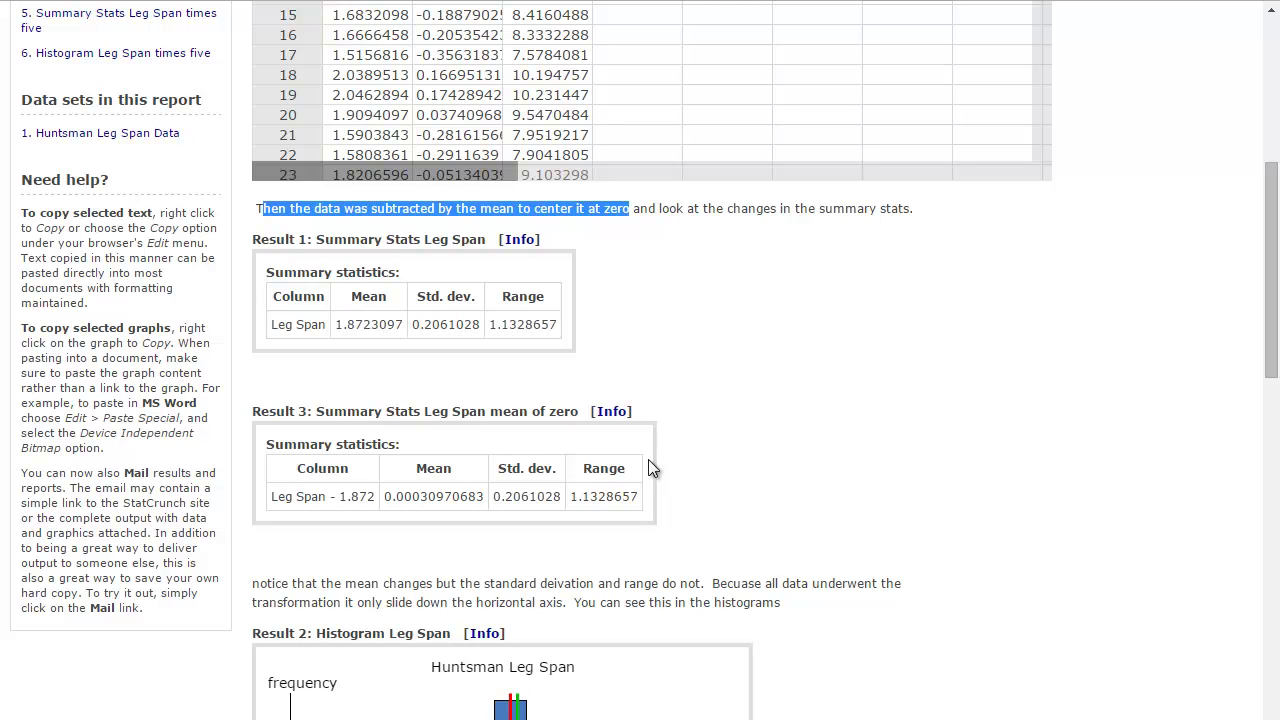
pyautogui.hotkey('alt', 'Tab')
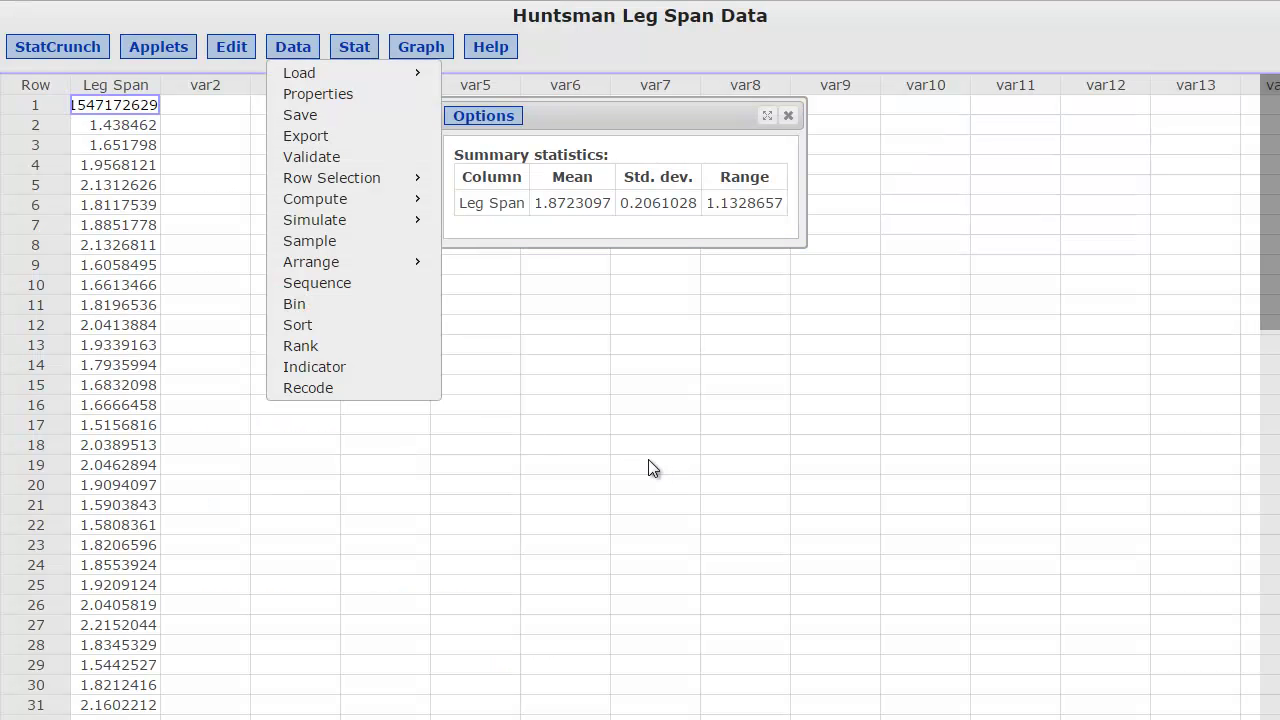
pyautogui.moveTo(315, 199)
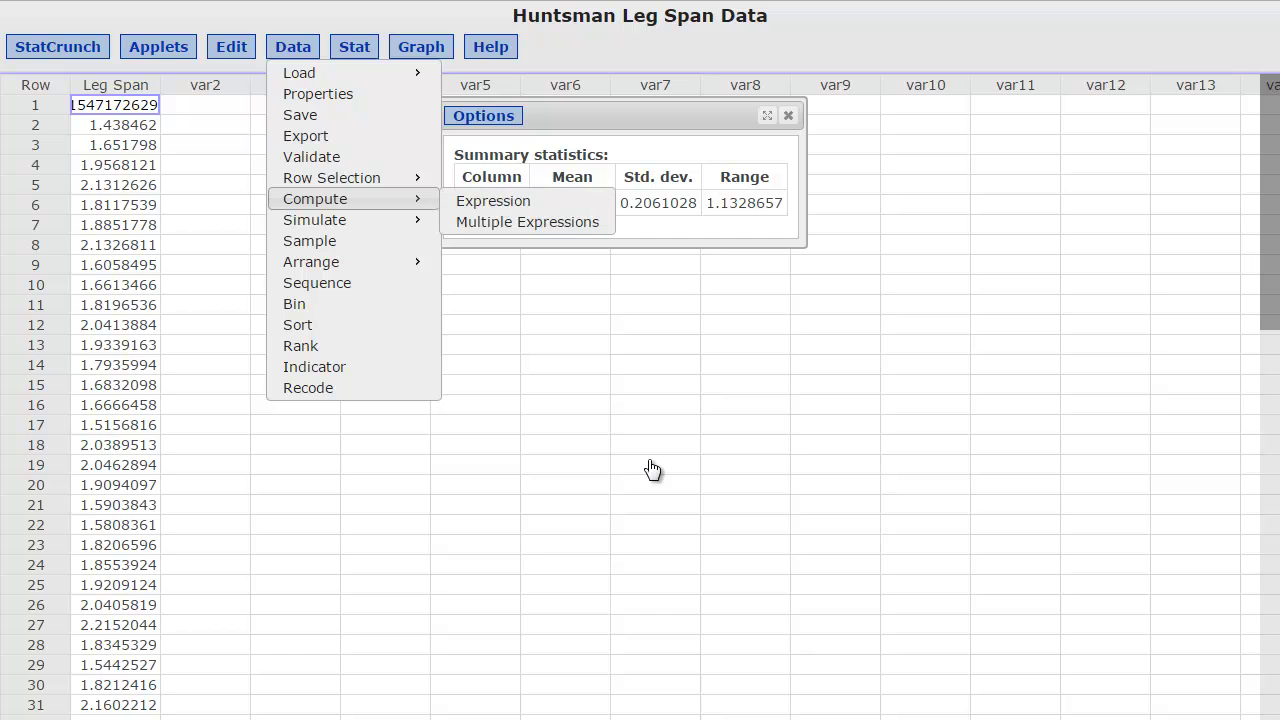
pyautogui.click(493, 200)
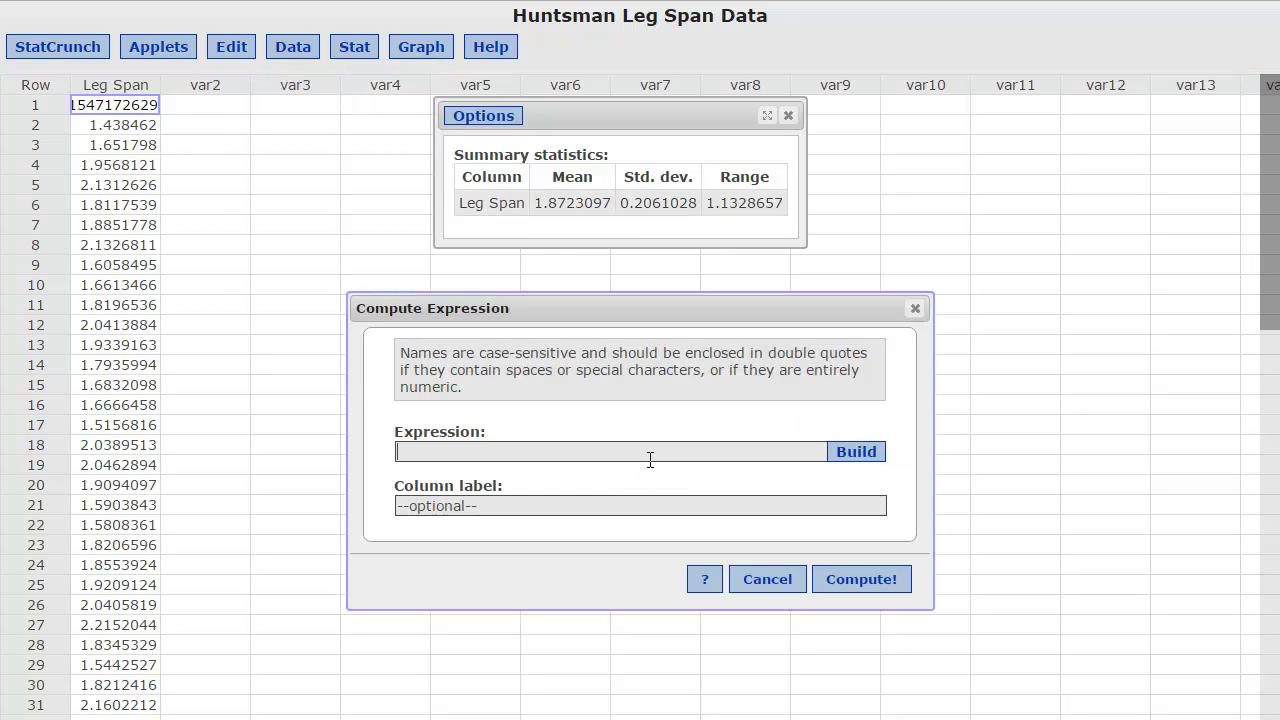
pyautogui.click(649, 460)
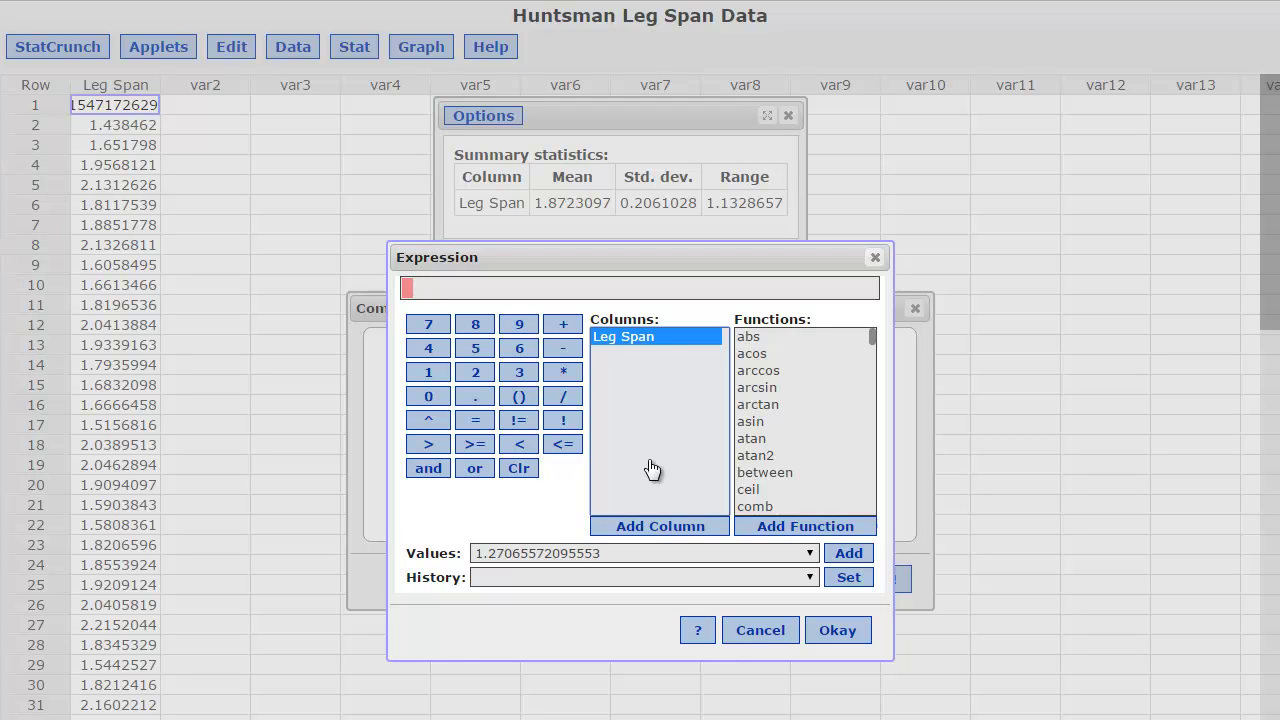
pyautogui.doubleClick(650, 464)
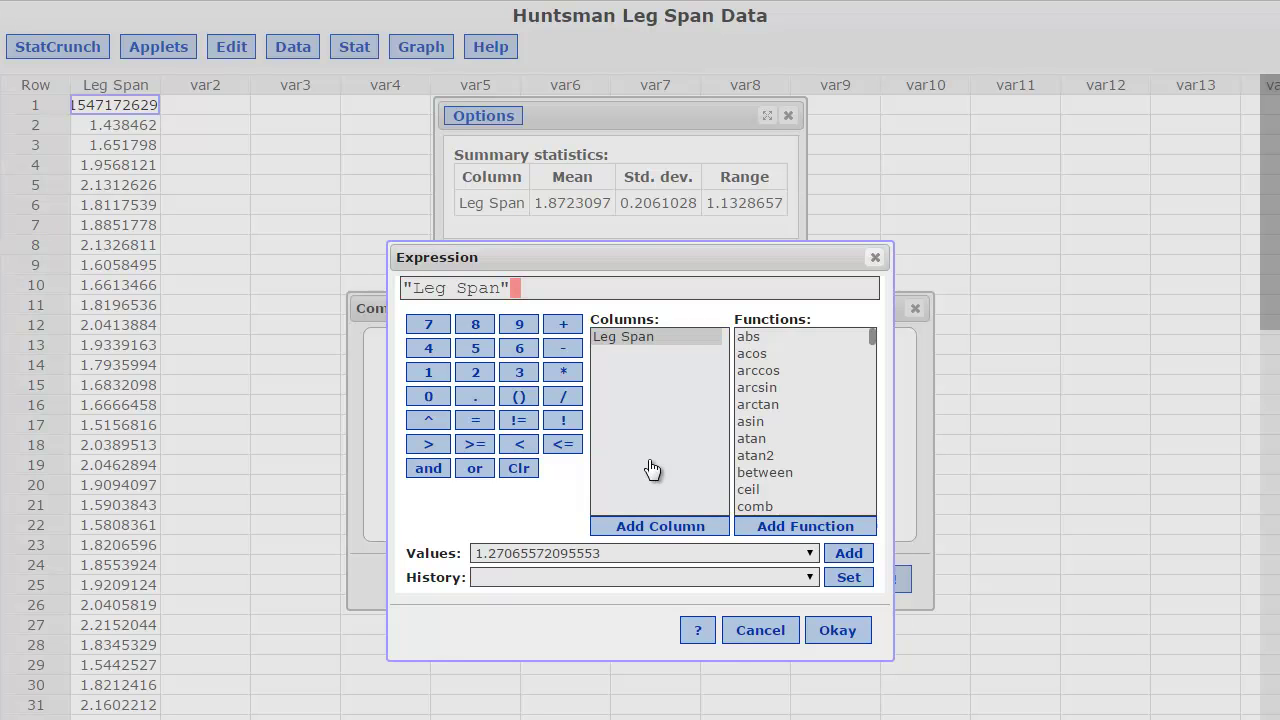
pyautogui.write('-1.87')
pyautogui.write('1')
pyautogui.press('Return')
pyautogui.press('Return')
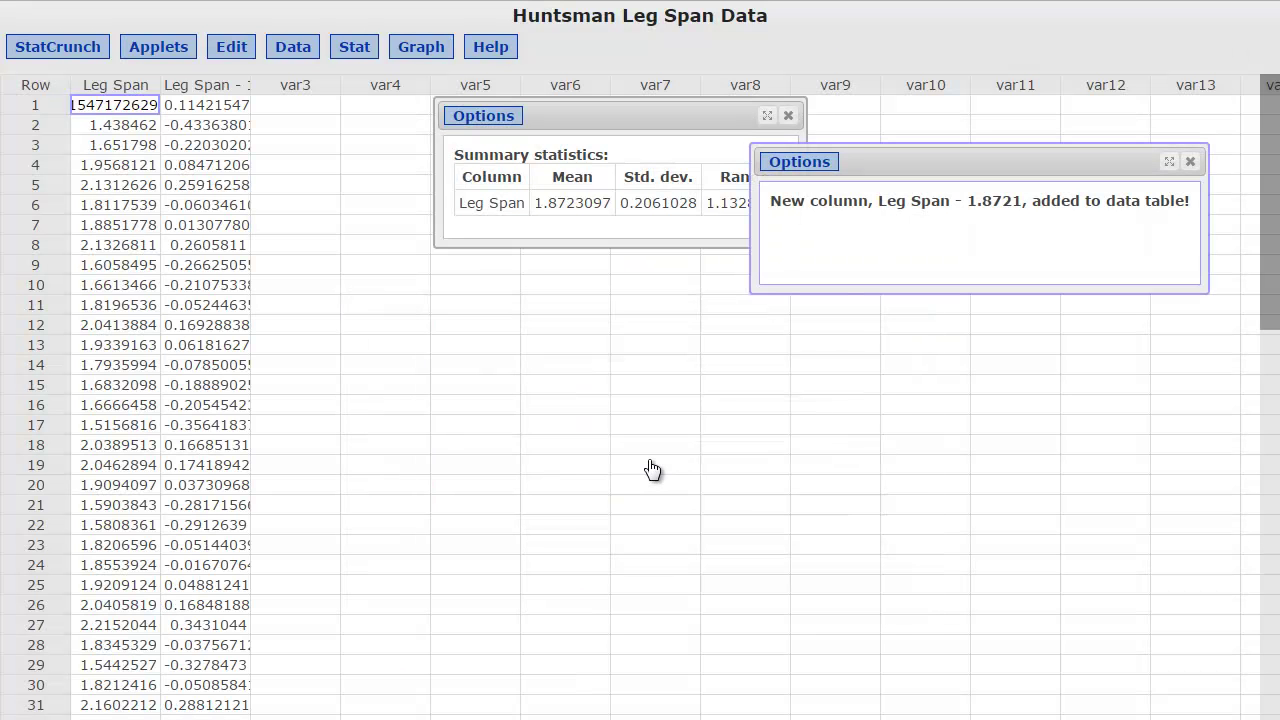
# Step: Widen the Leg Span - 1.8721 column to show its full label and values, and dismiss the new-column message
pyautogui.moveTo(250, 85); pyautogui.dragTo(343, 85)
pyautogui.moveTo(648, 459); pyautogui.dragTo(652, 469)
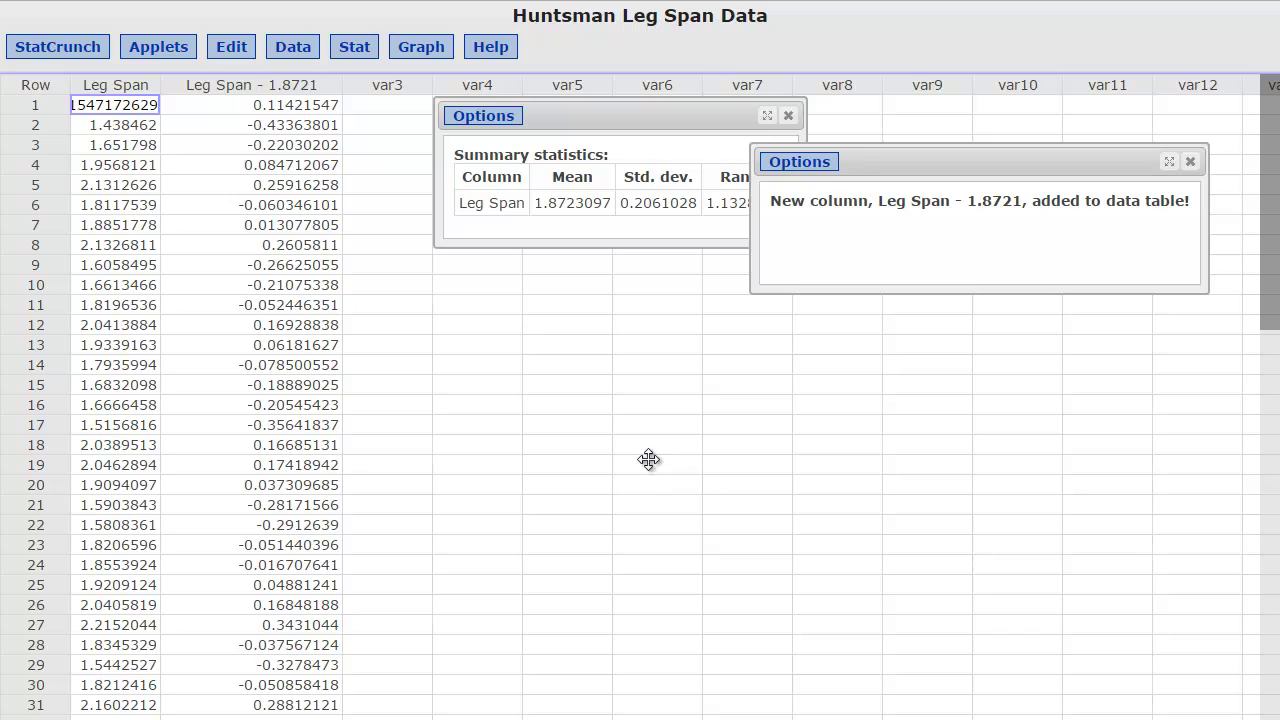
pyautogui.click(1190, 161)
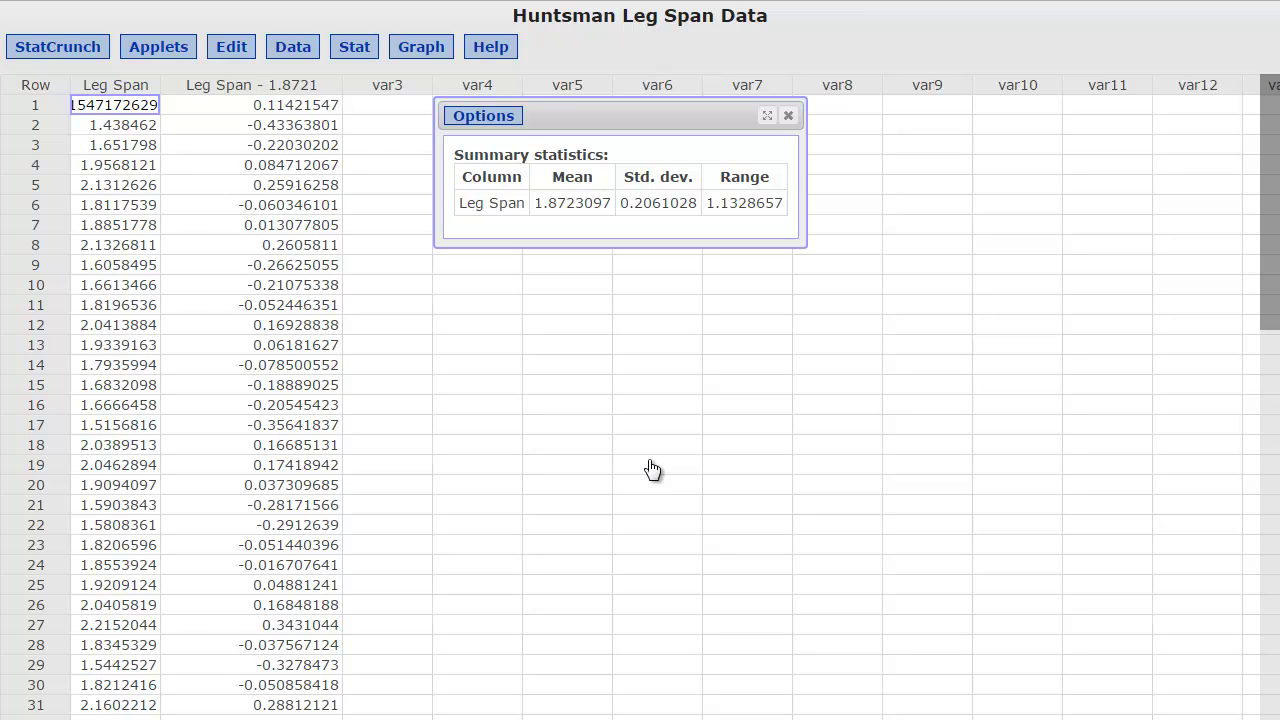
# Step: Set up column Summary Stats for the Leg Span - 1.8721 column
pyautogui.hotkey('alt', 's')
pyautogui.press('Down')
pyautogui.press('Down')
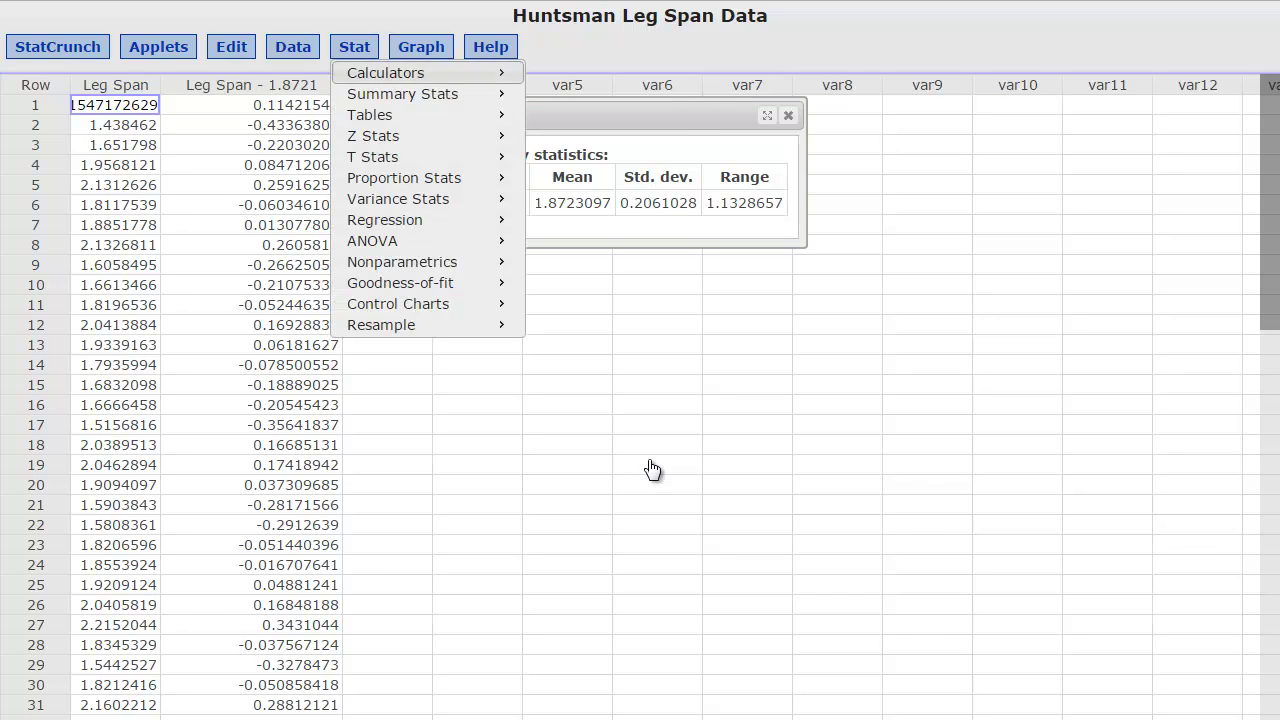
pyautogui.press('Right')
pyautogui.press('Return')
pyautogui.press('Tab')
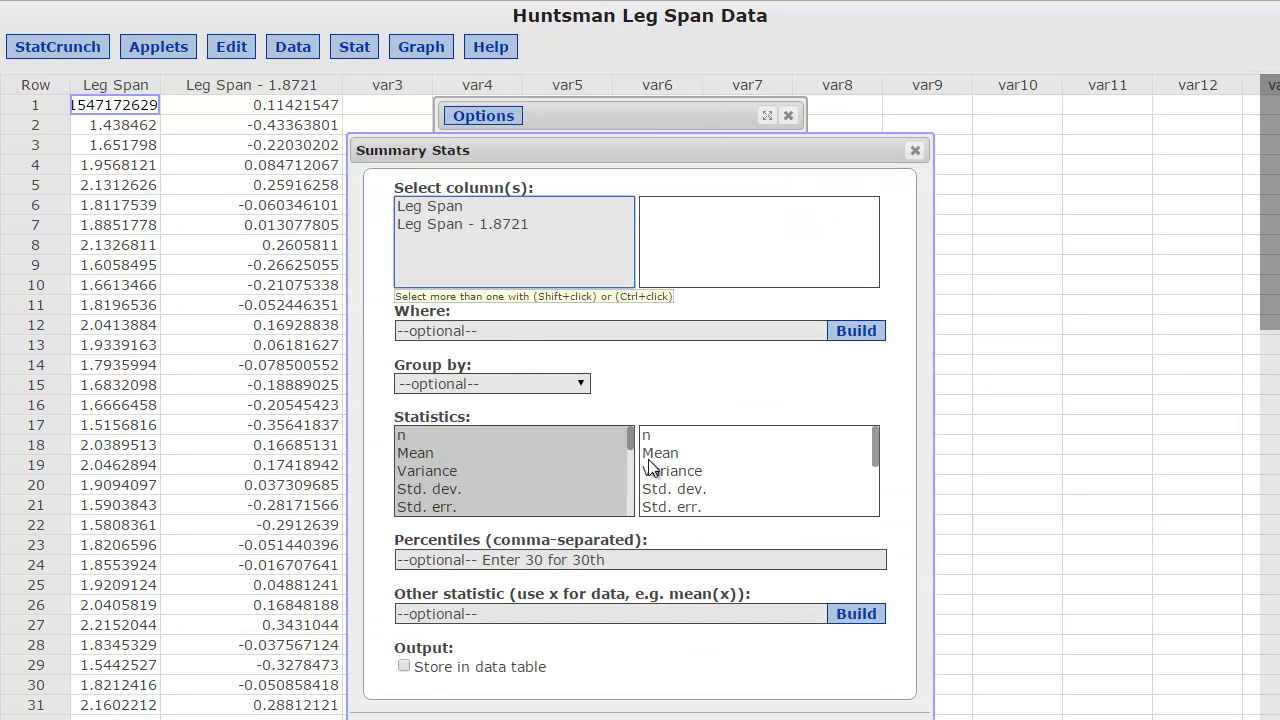
pyautogui.press('Down')
pyautogui.press('Down')
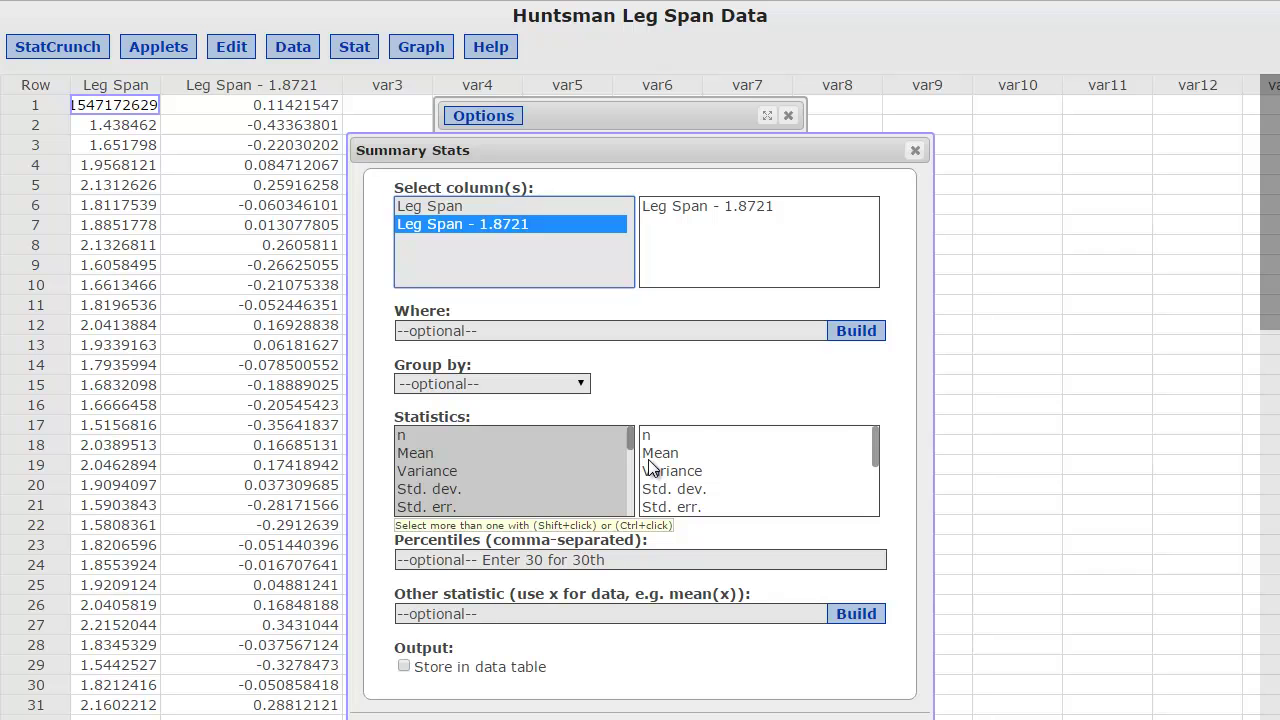
# Step: Limit the statistics to Mean, Std. dev. and Range and compute them for the centered column
pyautogui.click(415, 453)
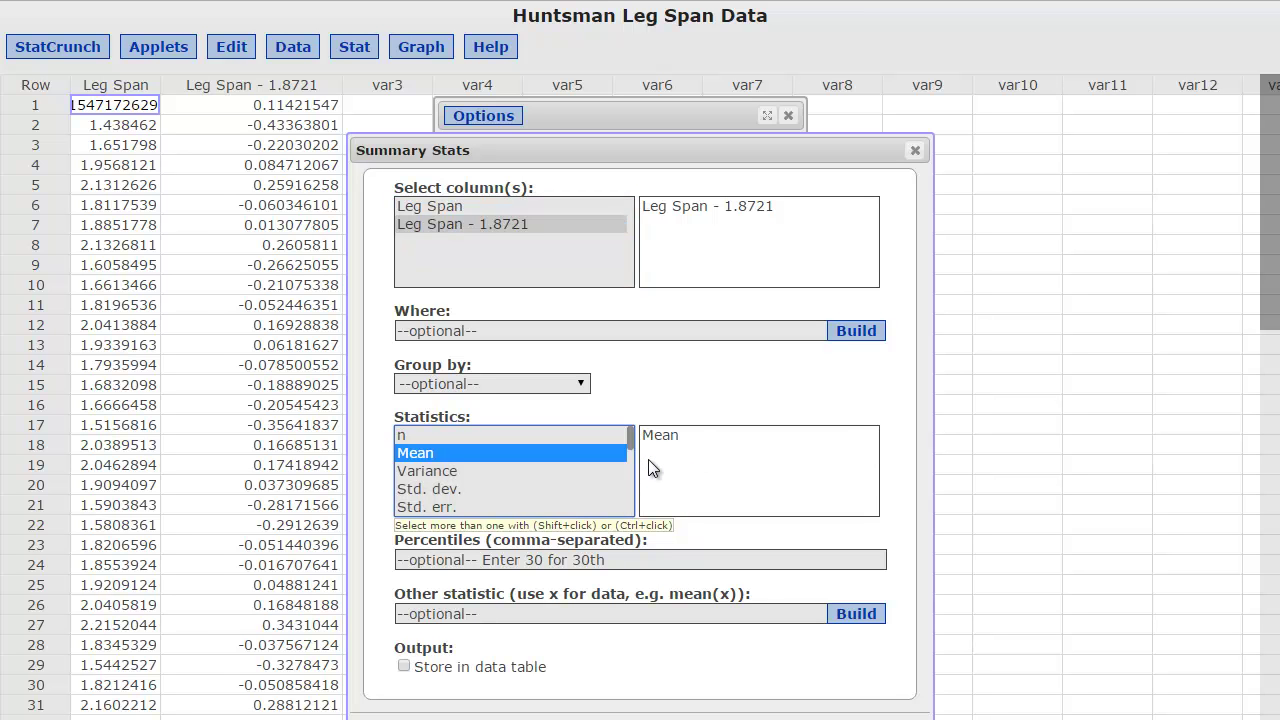
pyautogui.keyDown('ctrl'); pyautogui.click(429, 489); pyautogui.keyUp('ctrl')
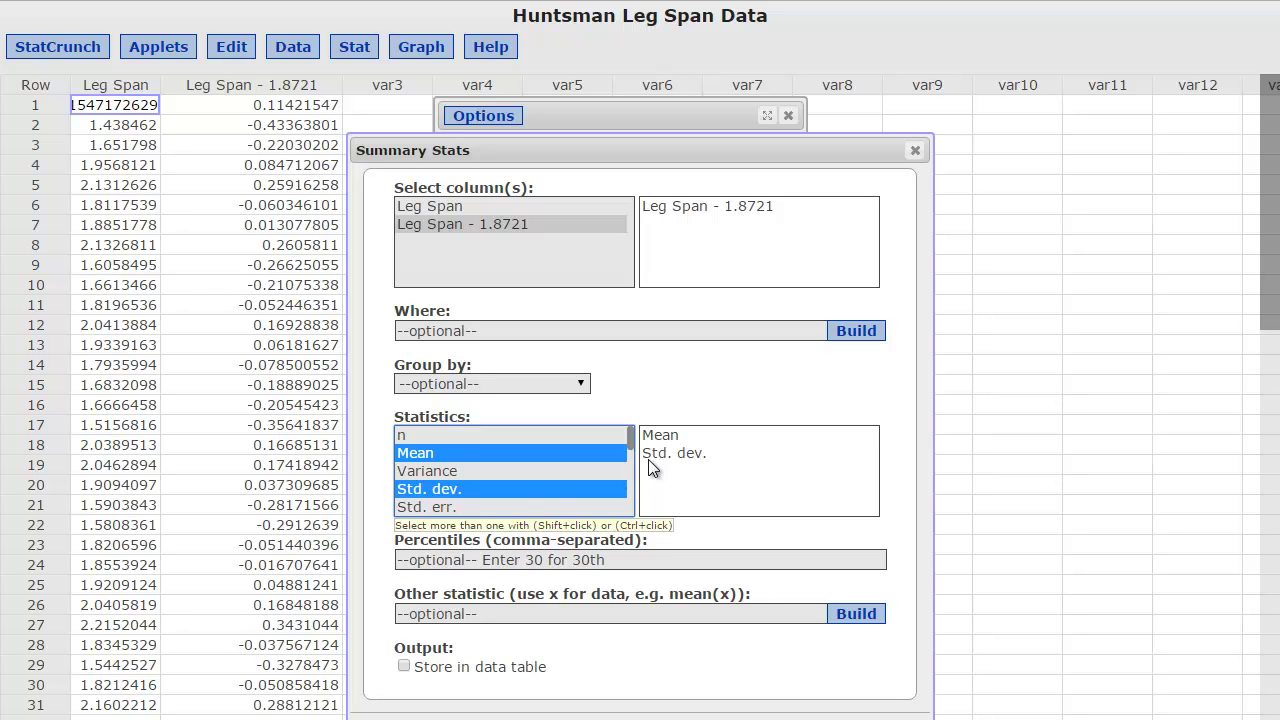
pyautogui.scroll(-1, 514, 470)
pyautogui.scroll(-1, 512, 470)
pyautogui.keyDown('ctrl'); pyautogui.click(419, 471); pyautogui.keyUp('ctrl')
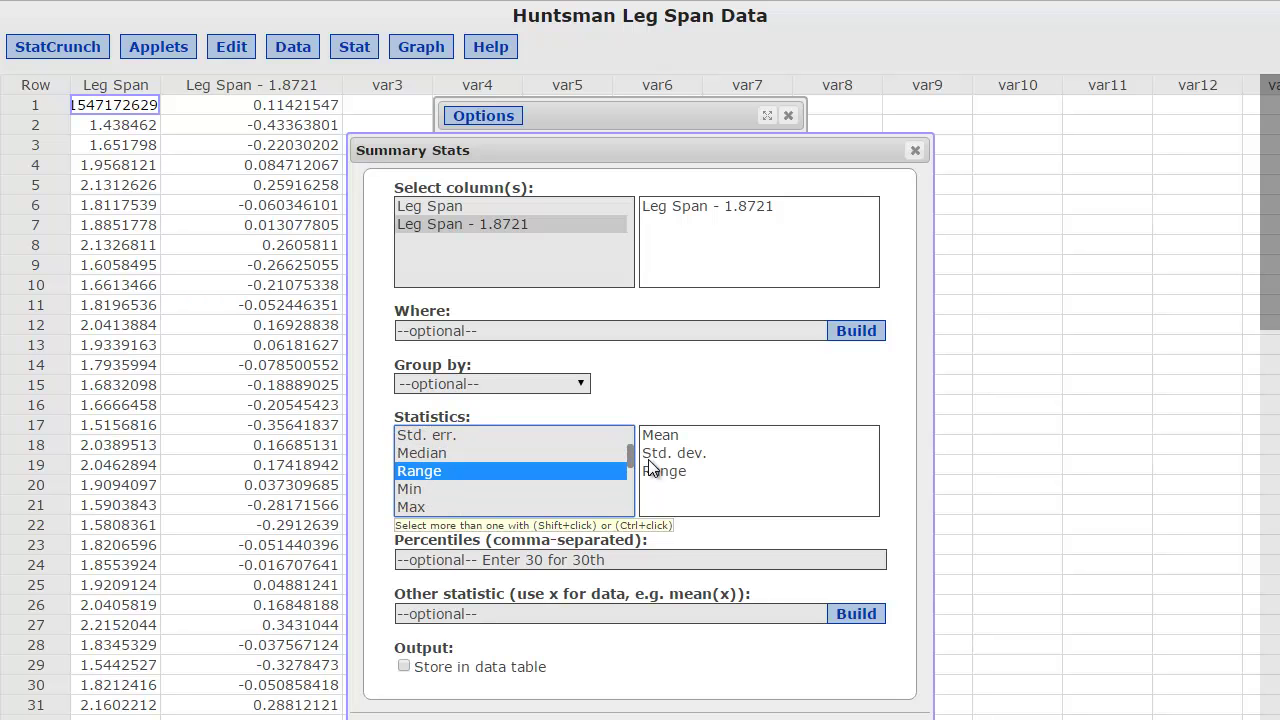
pyautogui.press('Return')
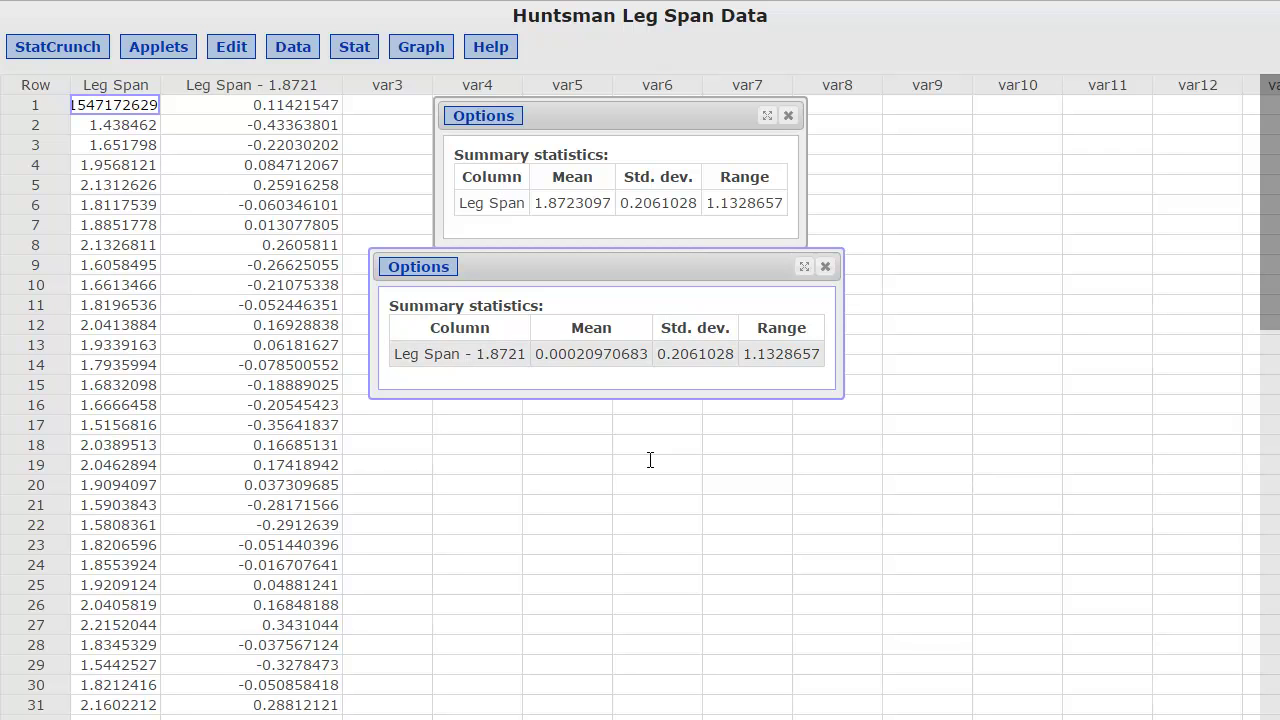
# Step: Compare the mean, standard deviation and range of the centered column with those of the original Leg Span column
pyautogui.moveTo(544, 354); pyautogui.dragTo(585, 354)
pyautogui.moveTo(476, 354); pyautogui.dragTo(585, 354)
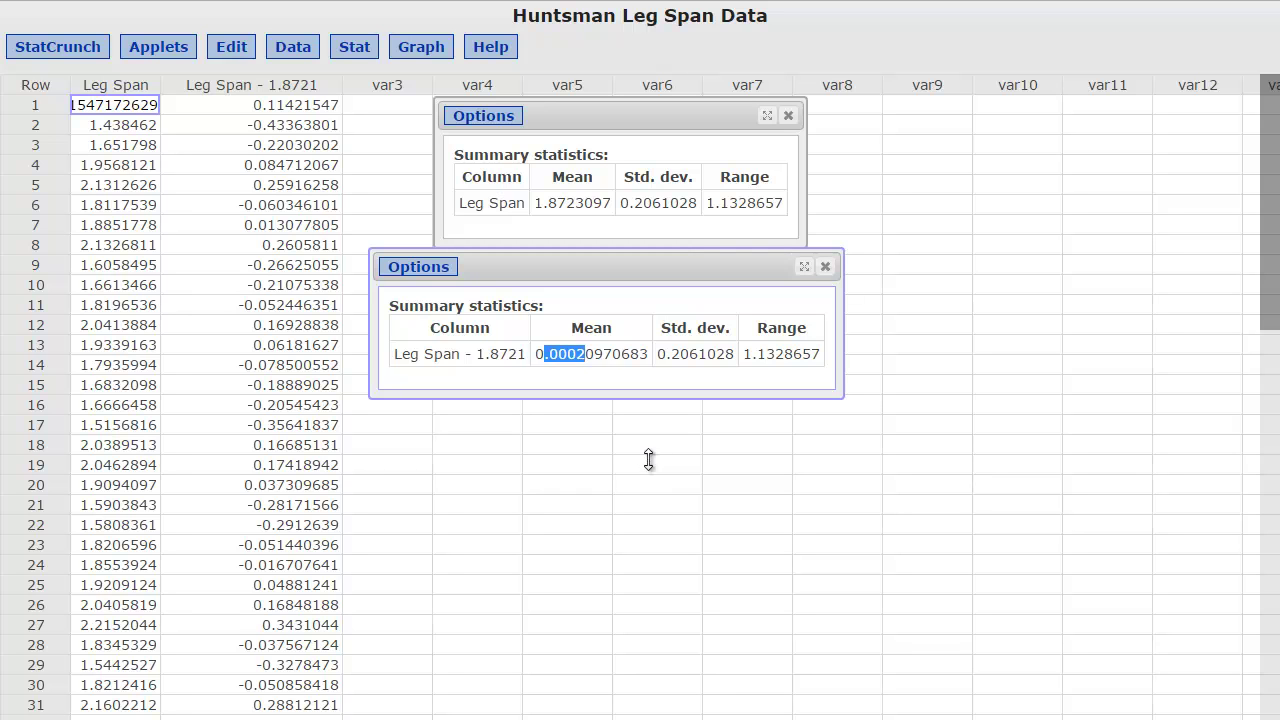
pyautogui.moveTo(629, 203); pyautogui.dragTo(697, 203)
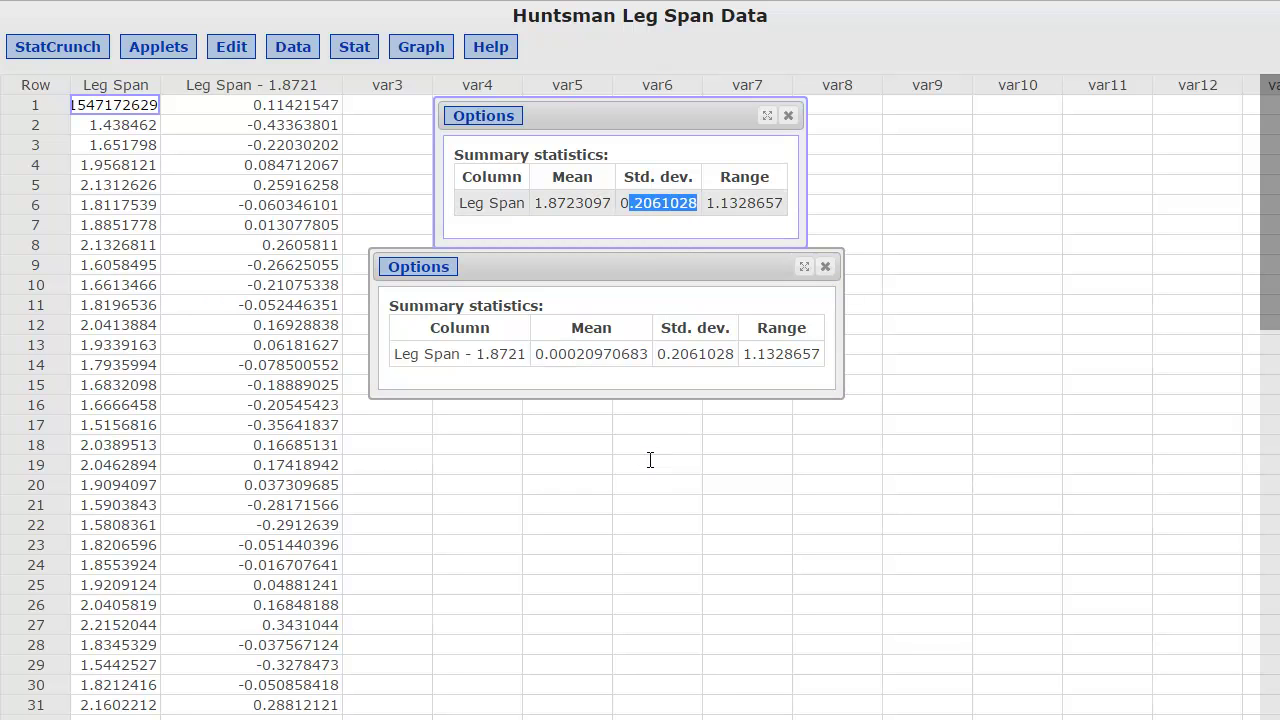
pyautogui.moveTo(665, 354); pyautogui.dragTo(727, 354)
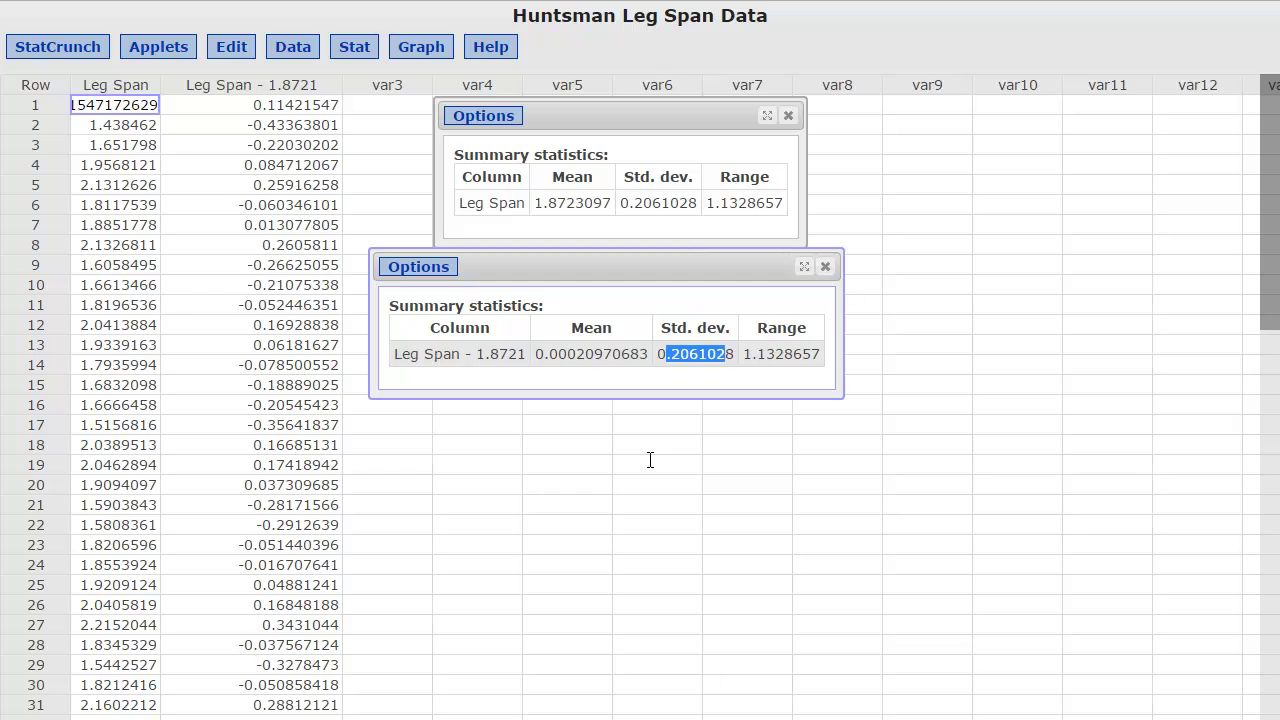
pyautogui.click(658, 203)
pyautogui.moveTo(706, 203); pyautogui.dragTo(784, 203)
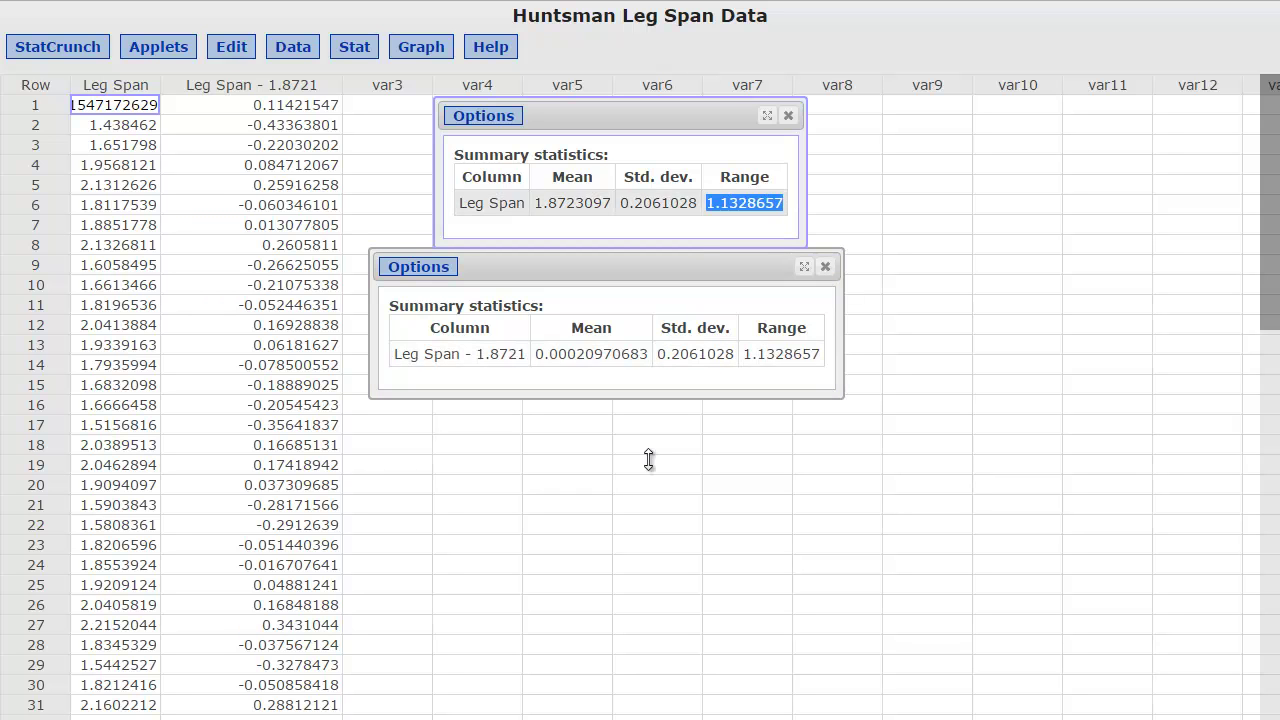
pyautogui.moveTo(743, 354); pyautogui.dragTo(820, 353)
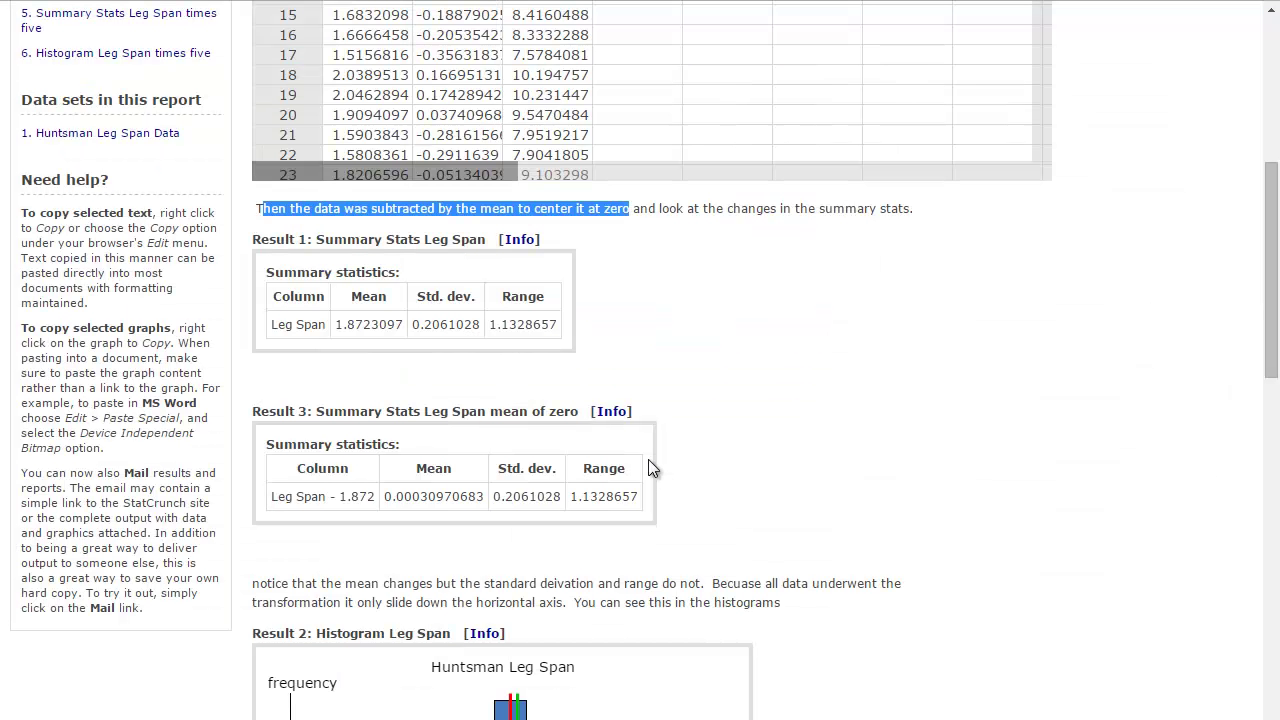
# Step: Read the report's explanation below Result 3 of how subtracting the mean affects the statistics and the histograms
pyautogui.click(648, 468)
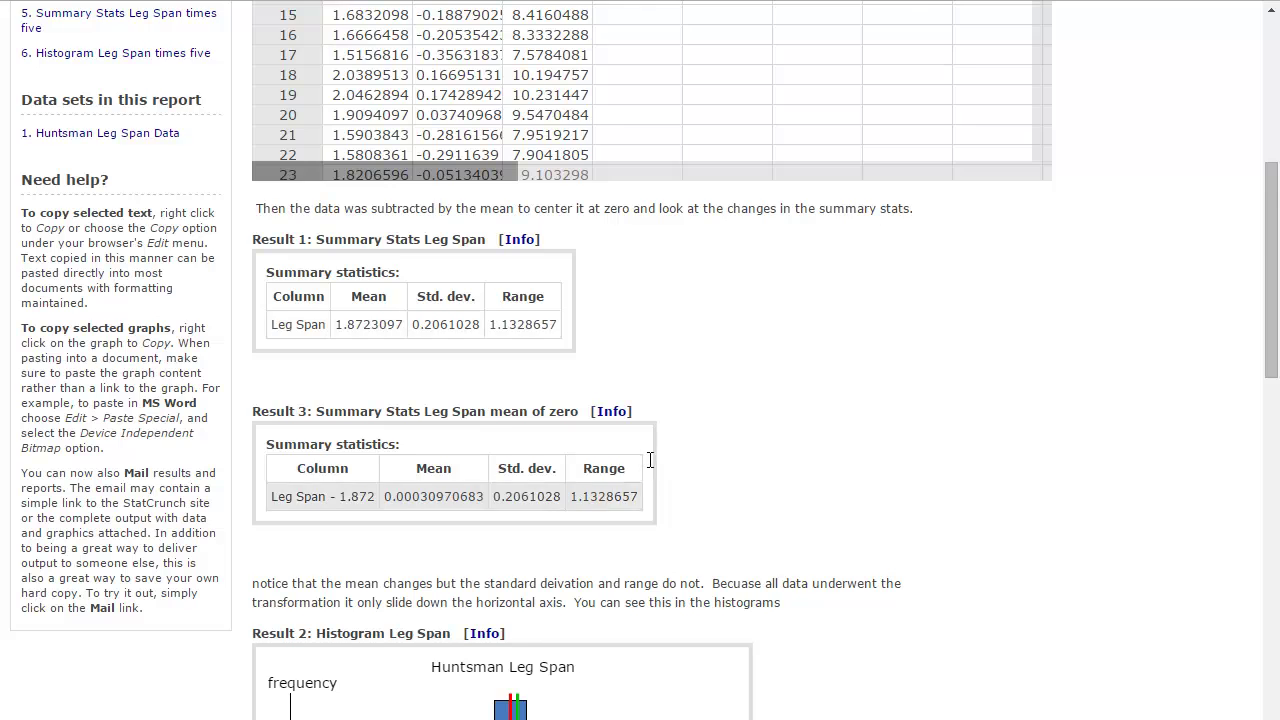
pyautogui.scroll(-3, 651, 466)
pyautogui.scroll(-1, 651, 469)
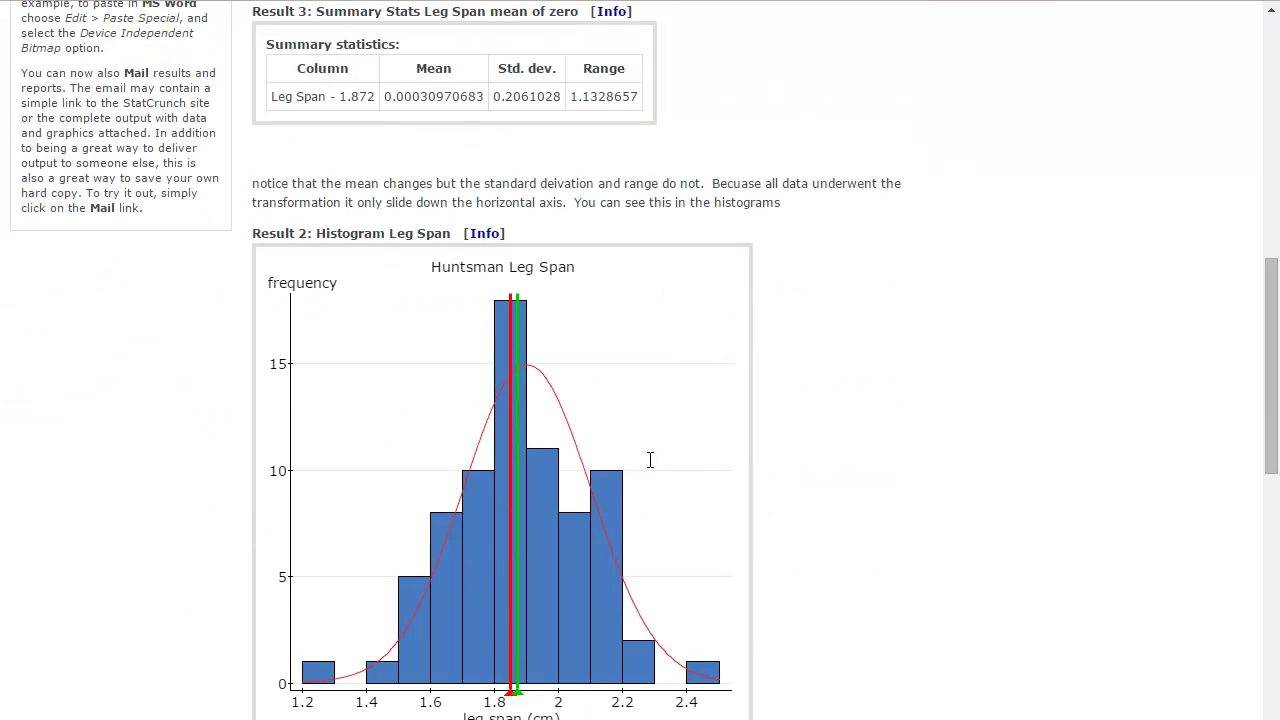
pyautogui.moveTo(720, 184)
pyautogui.mouseDown()
pyautogui.moveTo(886, 184)
pyautogui.moveTo(686, 202)
pyautogui.moveTo(323, 202)
pyautogui.moveTo(570, 203)
pyautogui.mouseUp()
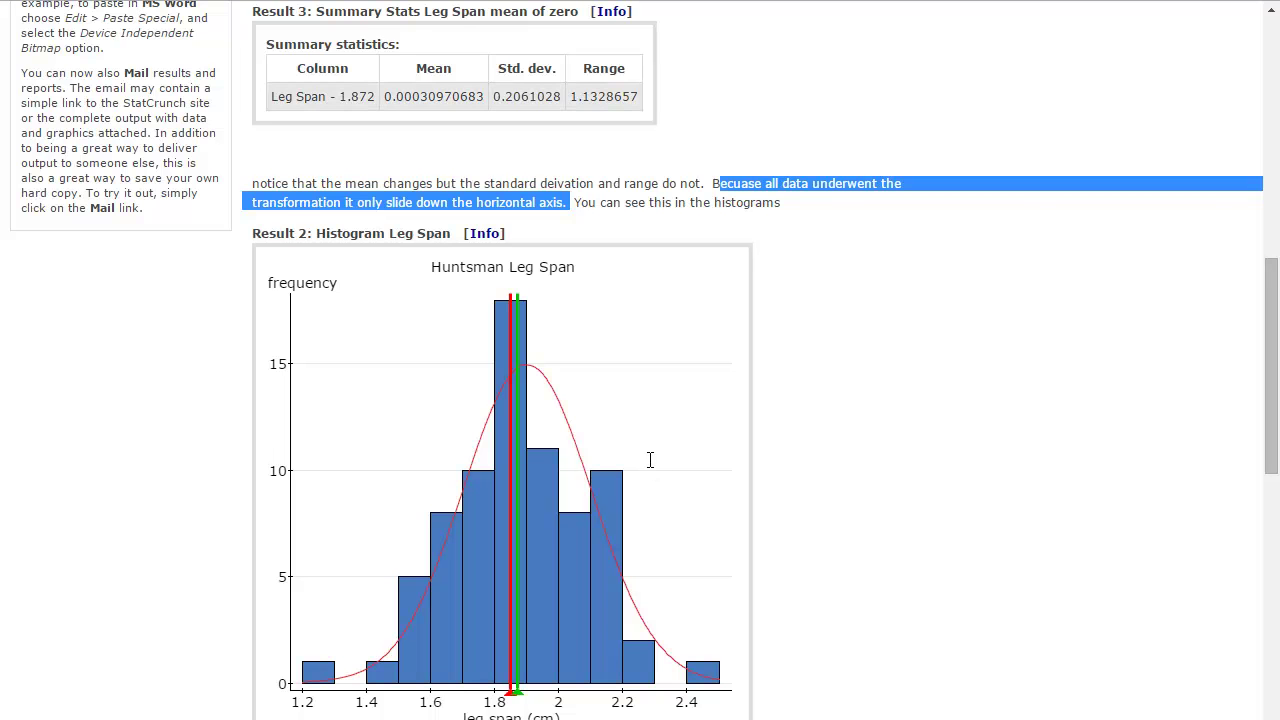
pyautogui.moveTo(376, 97); pyautogui.dragTo(328, 97)
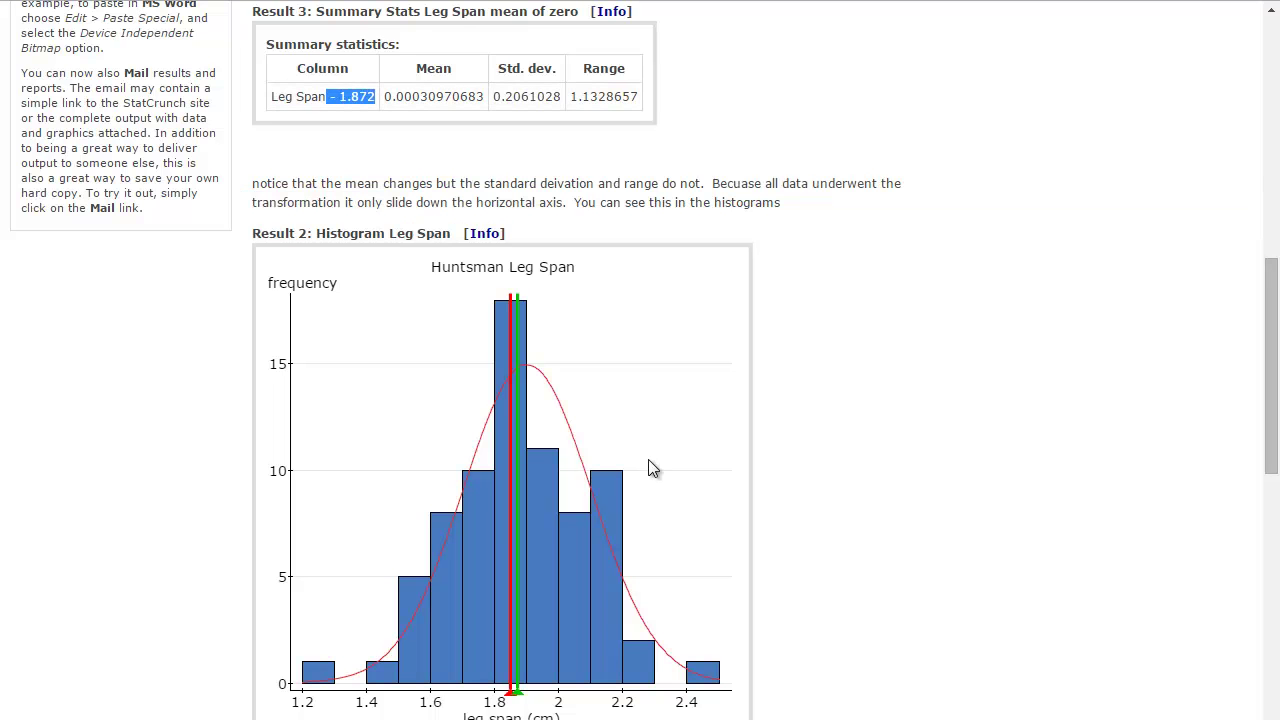
pyautogui.moveTo(346, 203); pyautogui.dragTo(780, 203)
# Step: Compare the report's Leg Span histogram with the mean-of-zero histogram, checking their shapes and horizontal axes
pyautogui.scroll(-3, 651, 466)
pyautogui.scroll(1, 651, 468)
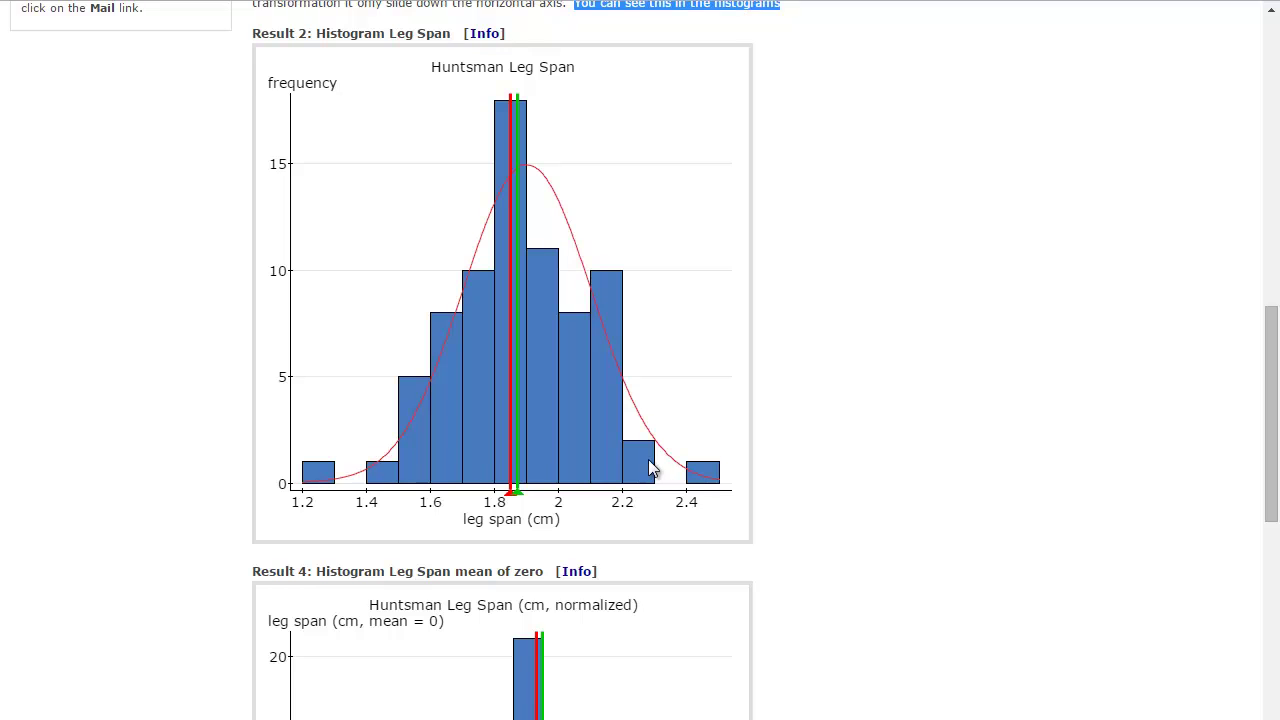
pyautogui.scroll(-3, 651, 469)
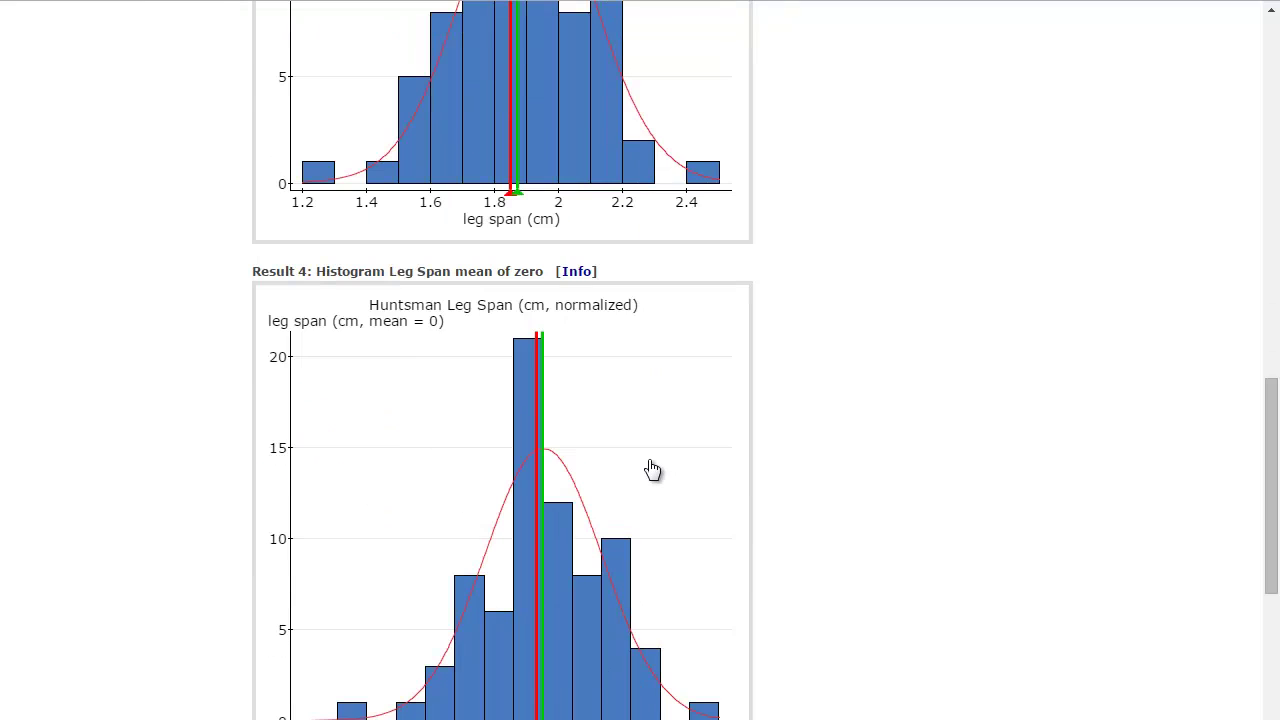
pyautogui.scroll(1, 651, 469)
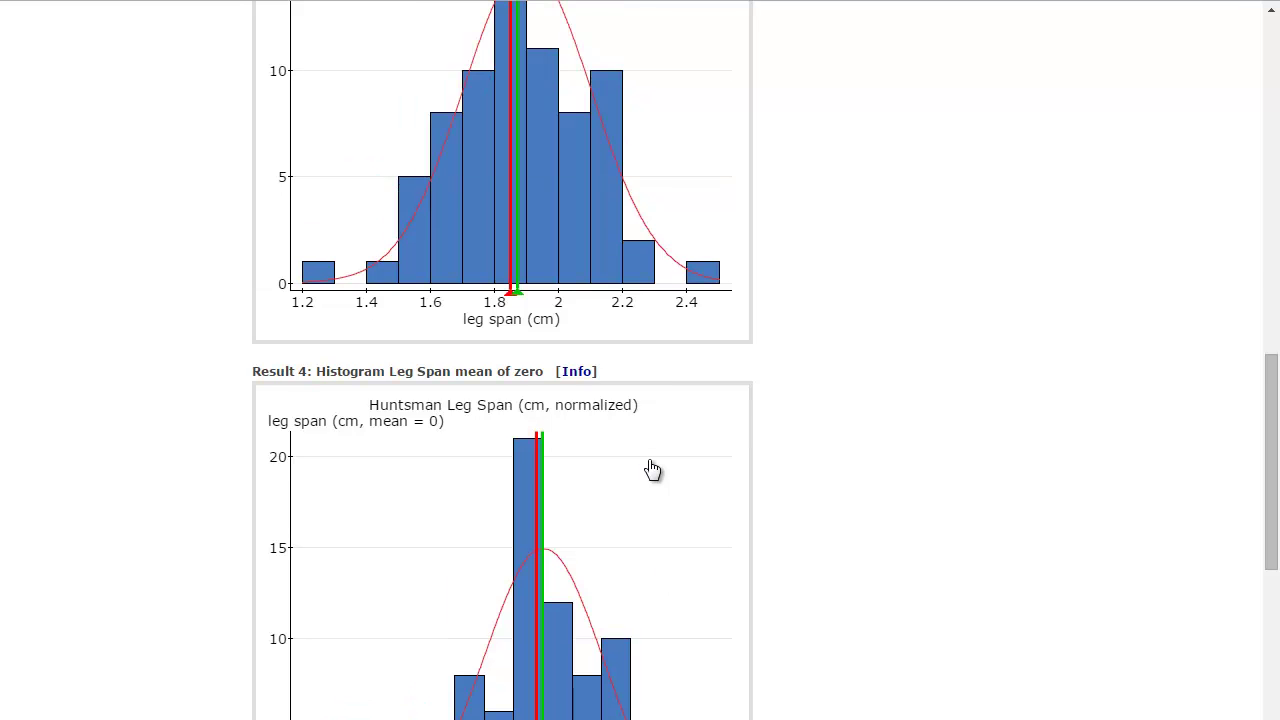
pyautogui.scroll(-3, 652, 470)
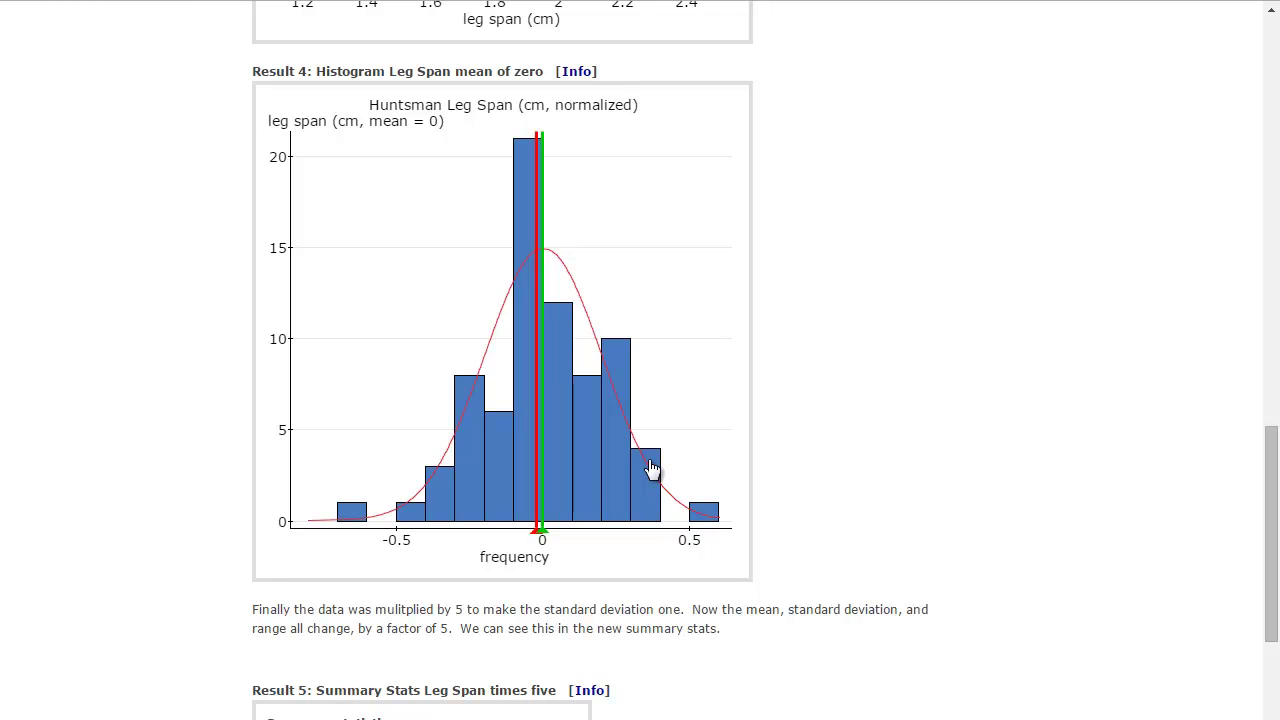
pyautogui.scroll(6, 652, 470)
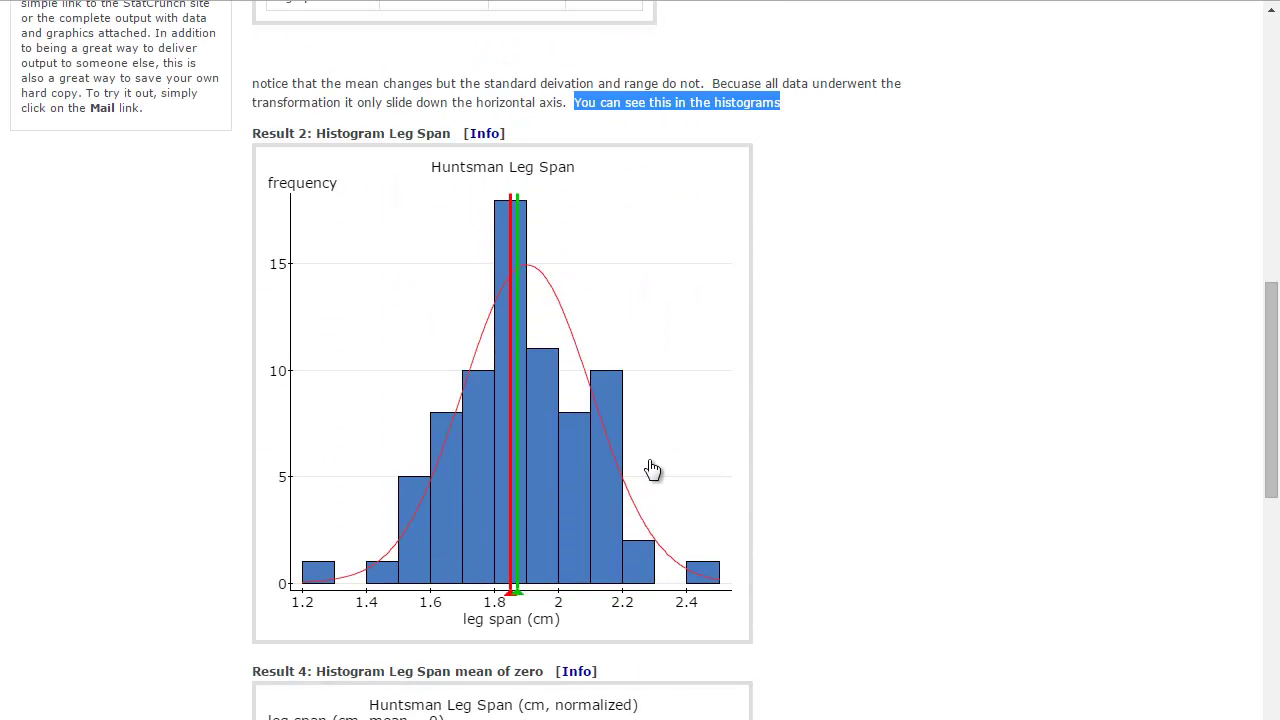
pyautogui.scroll(-5, 652, 470)
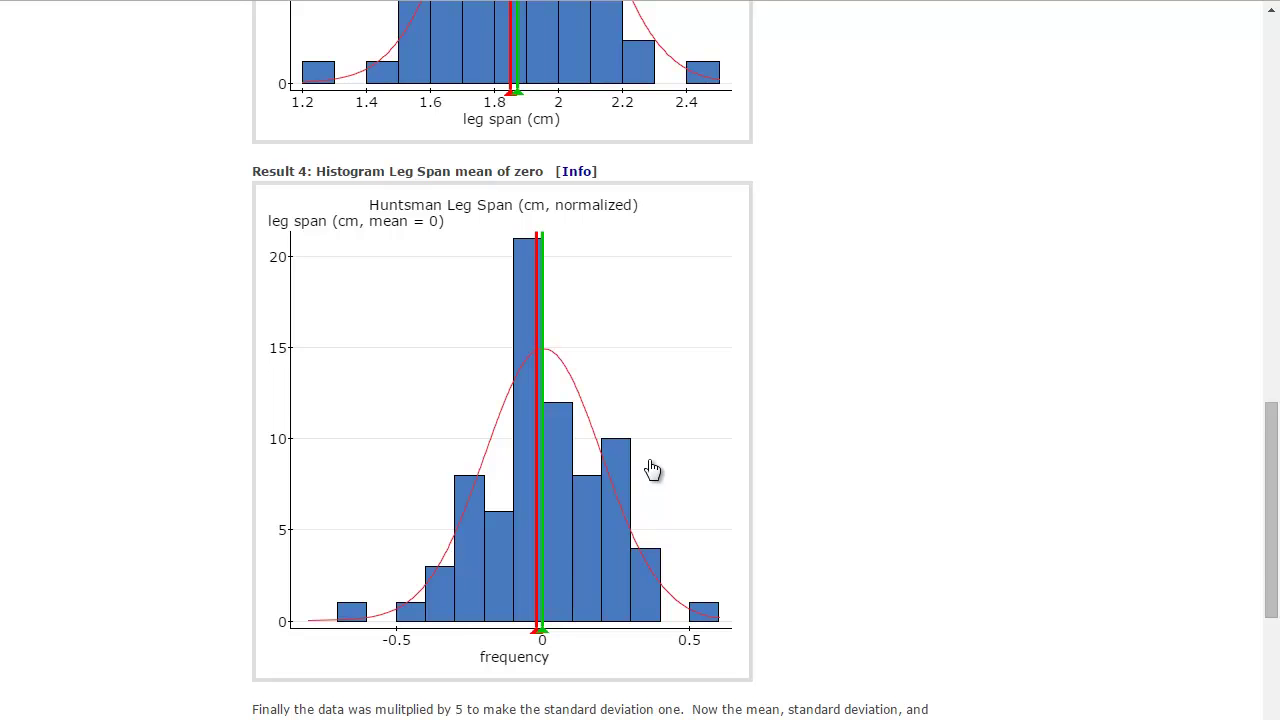
pyautogui.scroll(5, 652, 470)
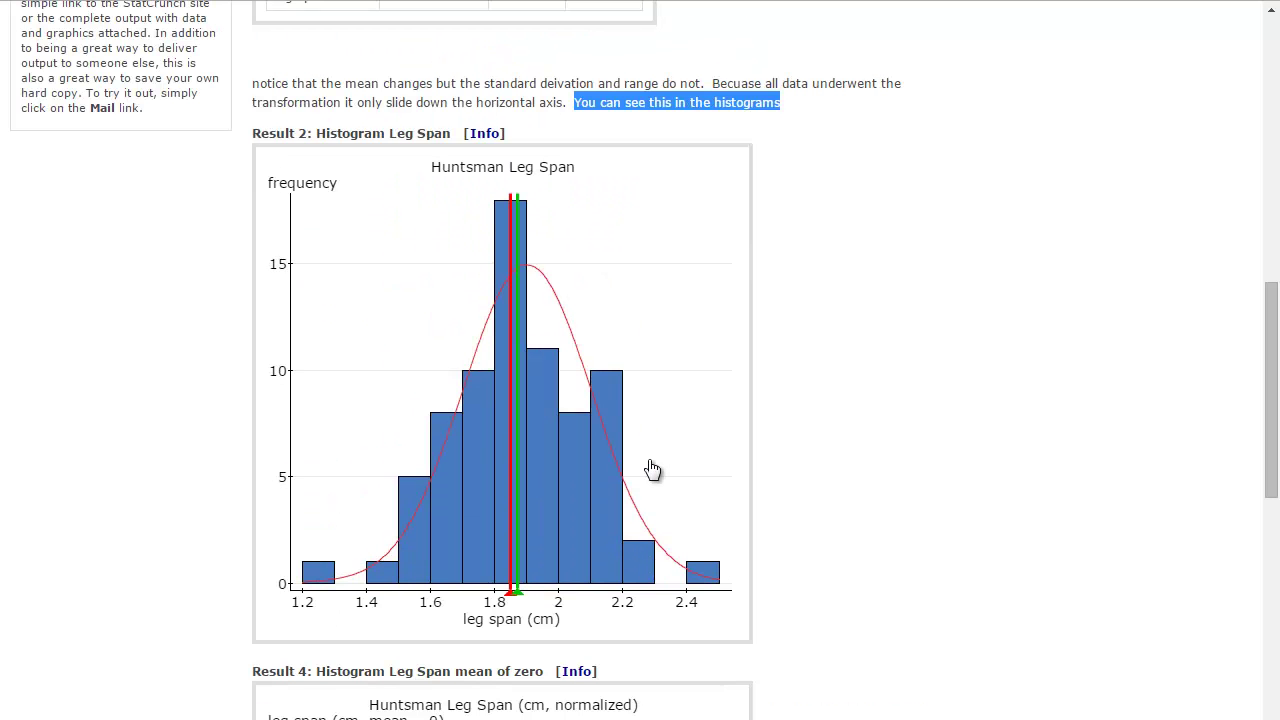
pyautogui.scroll(-6, 652, 470)
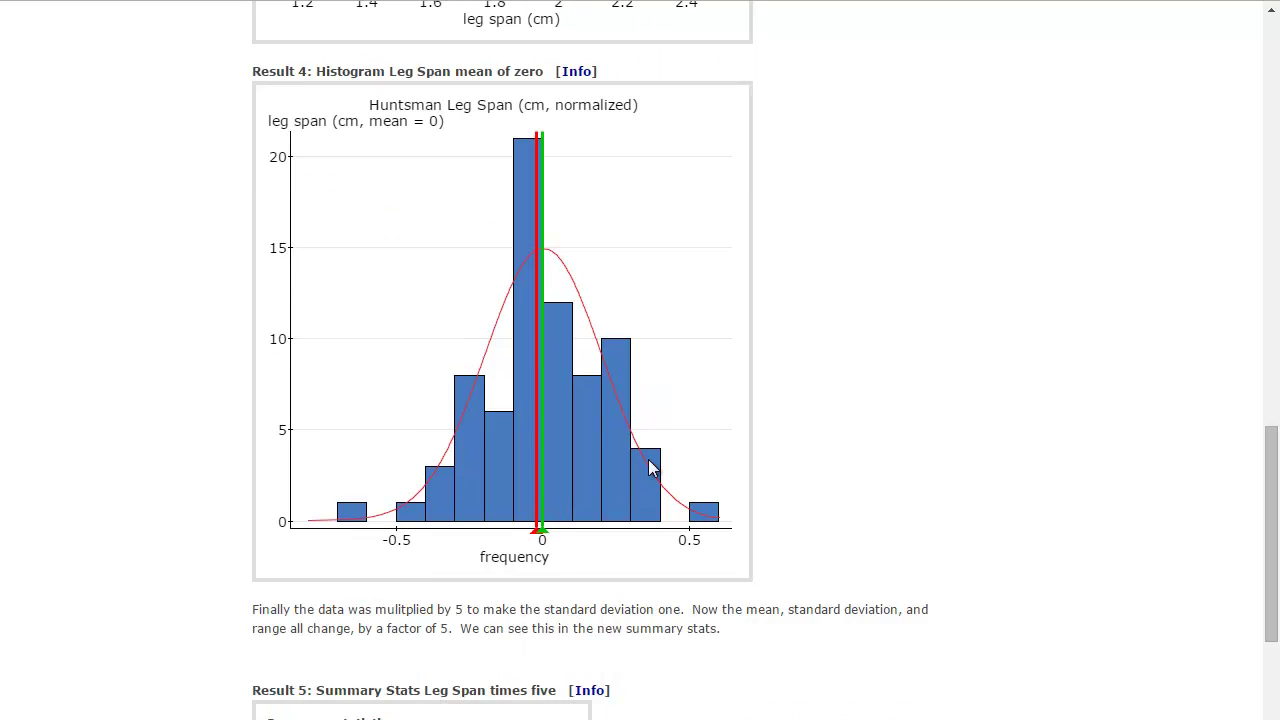
# Step: Read the report's sentence on multiplying the data by 5, highlighting it along the way
pyautogui.scroll(-1, 652, 470)
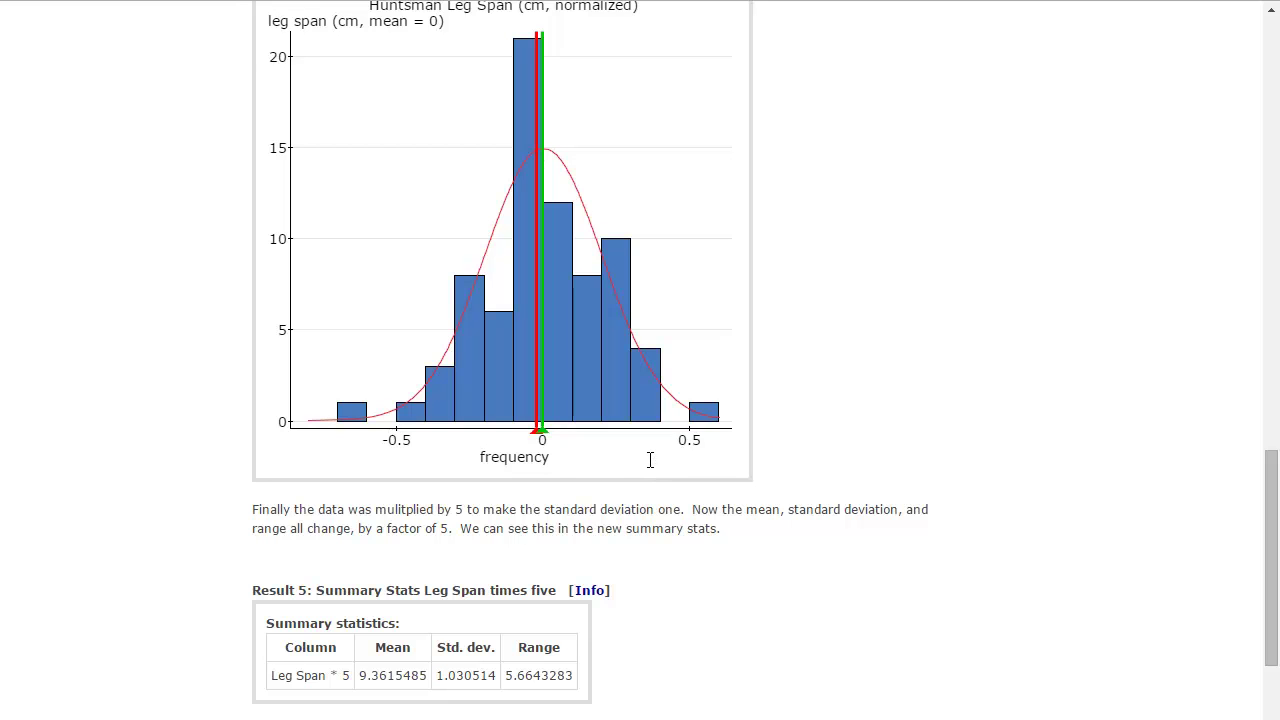
pyautogui.hotkey('shift', 'Right')
pyautogui.hotkey('shift', 'Right')
pyautogui.hotkey('shift', 'Right')
pyautogui.hotkey('shift', 'Right')
pyautogui.hotkey('shift', 'Right')
pyautogui.hotkey('shift', 'Right')
pyautogui.hotkey('shift', 'Right')
pyautogui.hotkey('shift', 'Right')
pyautogui.hotkey('shift', 'Right')
pyautogui.hotkey('shift', 'Right')
pyautogui.hotkey('shift', 'Right')
pyautogui.hotkey('shift', 'Right')
pyautogui.hotkey('shift', 'Right')
pyautogui.hotkey('shift', 'Right')
pyautogui.hotkey('shift', 'Right')
pyautogui.hotkey('shift', 'Right')
pyautogui.hotkey('shift', 'Right')
pyautogui.hotkey('shift', 'Right')
pyautogui.hotkey('shift', 'Right')
pyautogui.hotkey('shift', 'Right')
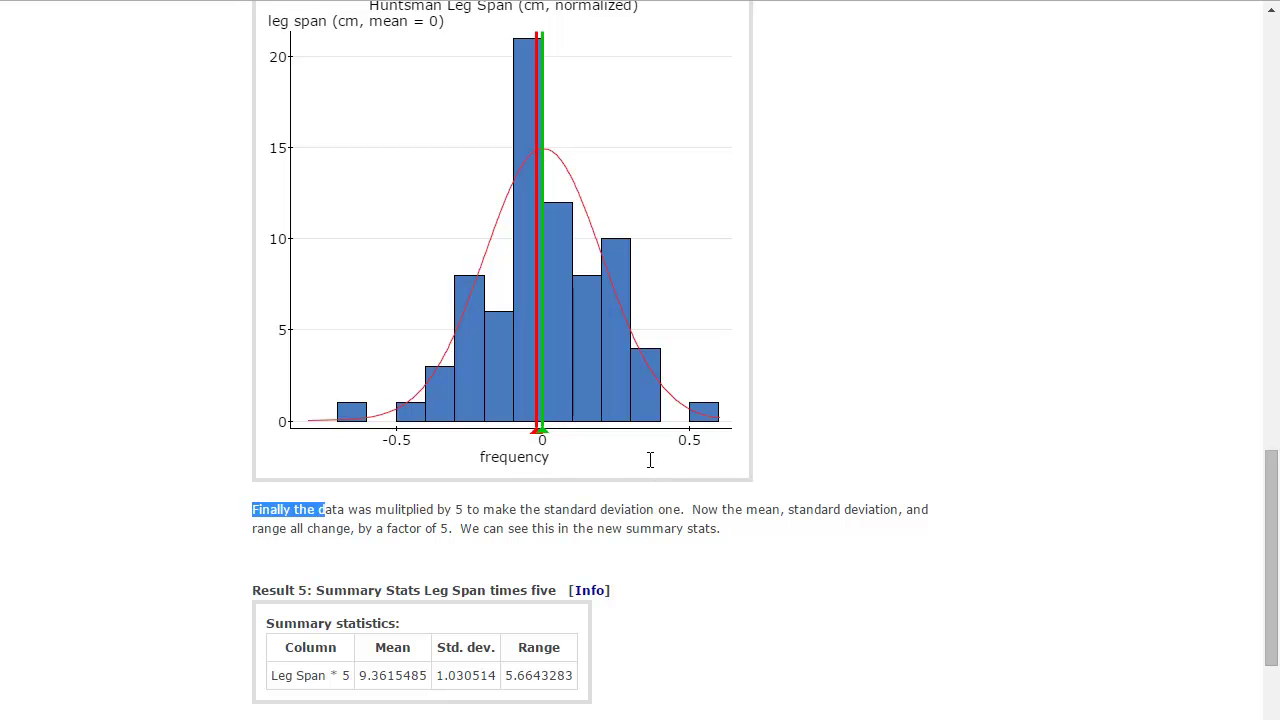
pyautogui.hotkey('shift', 'Right')
pyautogui.hotkey('shift', 'Right')
pyautogui.hotkey('shift', 'Right')
pyautogui.hotkey('shift', 'Right')
pyautogui.hotkey('shift', 'Right')
pyautogui.hotkey('shift', 'Right')
pyautogui.hotkey('shift', 'Right')
pyautogui.hotkey('shift', 'Right')
pyautogui.hotkey('shift', 'Right')
pyautogui.hotkey('shift', 'Right')
pyautogui.hotkey('shift', 'Right')
pyautogui.hotkey('shift', 'Right')
pyautogui.hotkey('shift', 'Right')
pyautogui.hotkey('shift', 'Right')
pyautogui.hotkey('shift', 'Right')
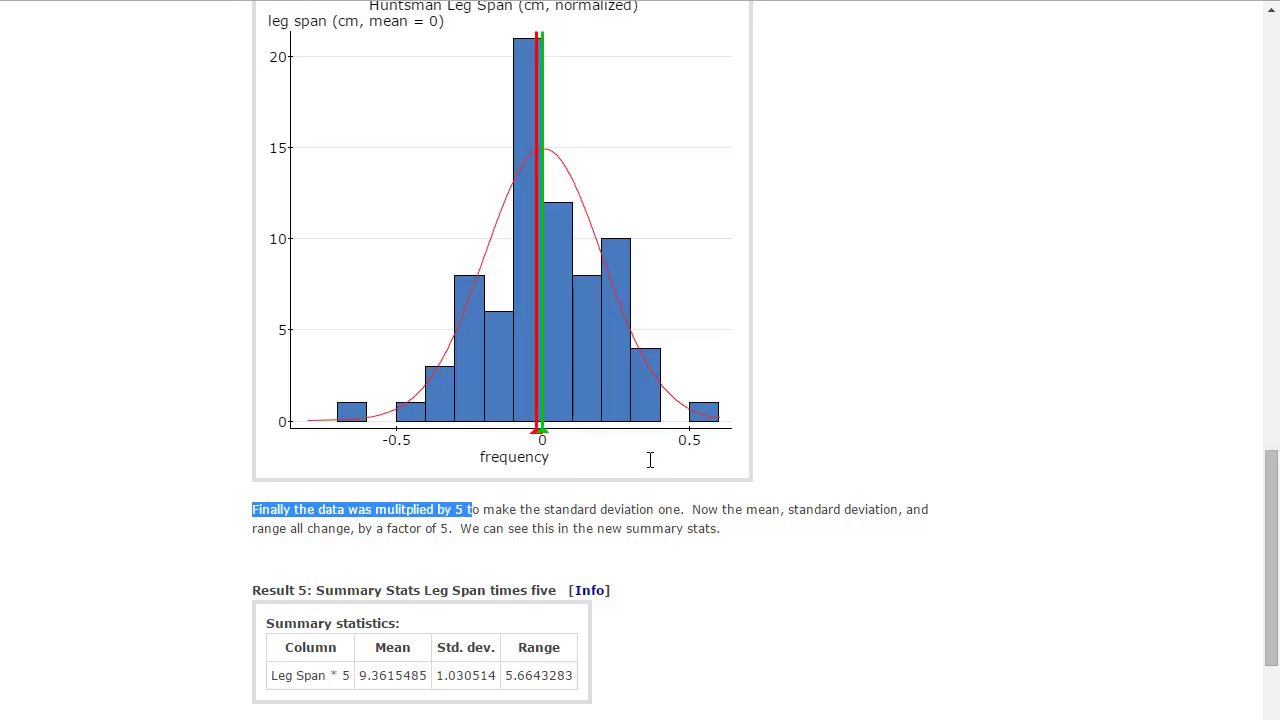
pyautogui.hotkey('shift', 'Right')
pyautogui.hotkey('shift', 'Right')
pyautogui.hotkey('shift', 'Right')
pyautogui.hotkey('shift', 'Right')
pyautogui.hotkey('shift', 'Right')
pyautogui.hotkey('shift', 'Right')
pyautogui.hotkey('shift', 'Right')
pyautogui.hotkey('shift', 'Right')
pyautogui.hotkey('shift', 'Right')
pyautogui.hotkey('shift', 'Right')
pyautogui.hotkey('shift', 'Right')
pyautogui.hotkey('shift', 'Right')
pyautogui.hotkey('shift', 'Right')
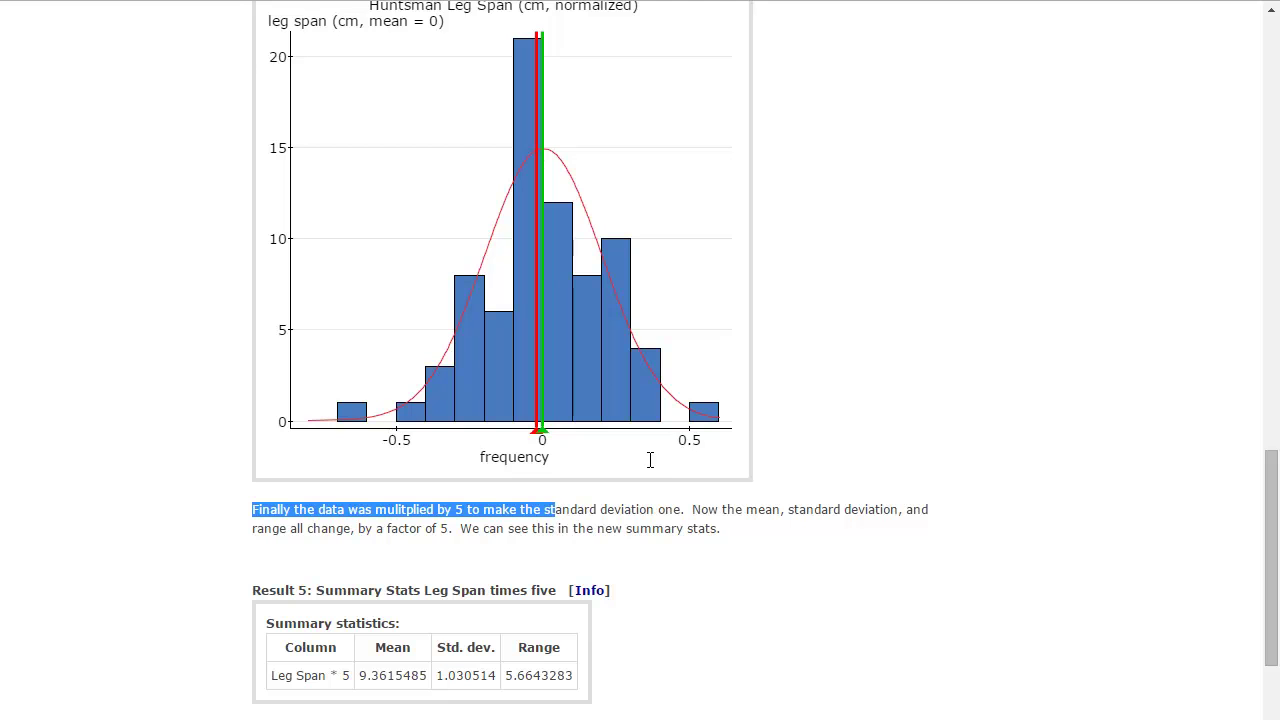
pyautogui.hotkey('shift', 'Right')
pyautogui.hotkey('shift', 'Right')
pyautogui.hotkey('shift', 'Right')
pyautogui.hotkey('shift', 'Right')
pyautogui.hotkey('shift', 'Right')
pyautogui.hotkey('shift', 'Right')
pyautogui.hotkey('shift', 'Right')
pyautogui.hotkey('shift', 'Right')
pyautogui.hotkey('shift', 'Right')
pyautogui.hotkey('shift', 'Right')
pyautogui.hotkey('shift', 'Right')
pyautogui.hotkey('shift', 'Right')
pyautogui.hotkey('shift', 'Right')
pyautogui.hotkey('shift', 'Right')
pyautogui.hotkey('shift', 'Right')
pyautogui.hotkey('shift', 'Right')
pyautogui.hotkey('shift', 'Right')
pyautogui.hotkey('shift', 'Right')
pyautogui.hotkey('shift', 'Right')
pyautogui.hotkey('shift', 'Right')
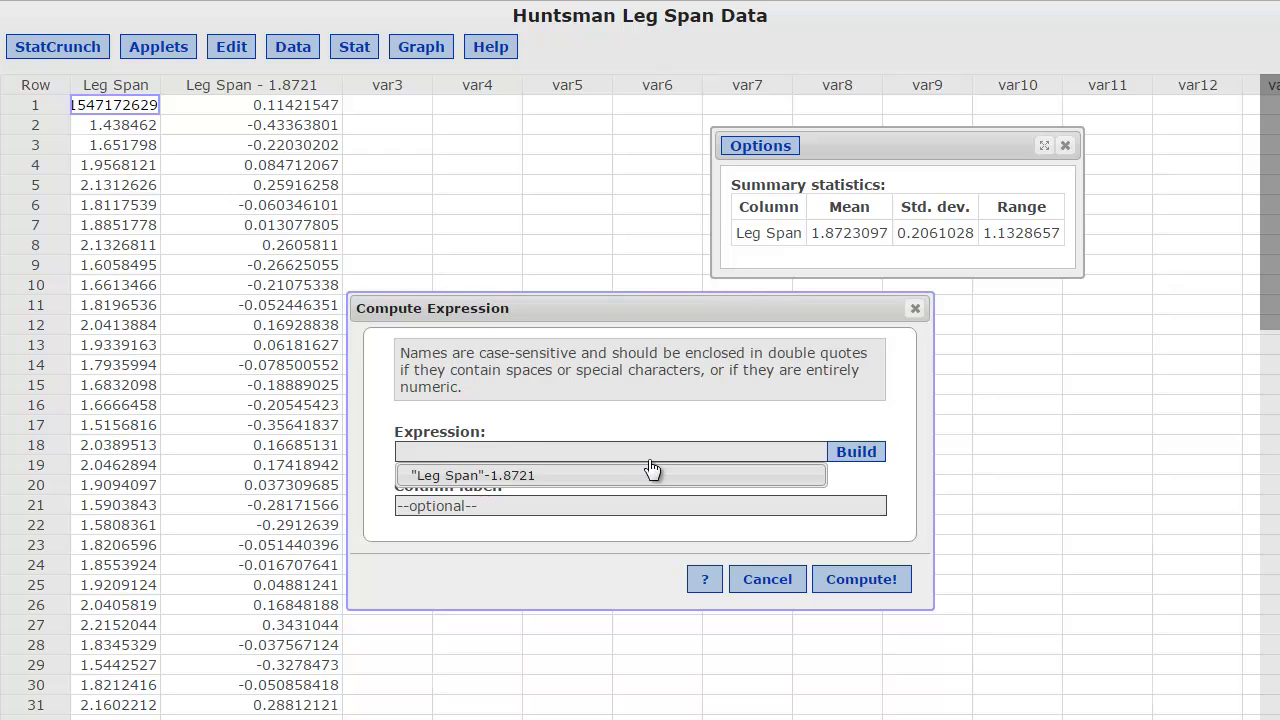
# Step: Compute a new column in the Huntsman Leg Span Data table with the expression "Leg Span"*5
pyautogui.click(651, 470)
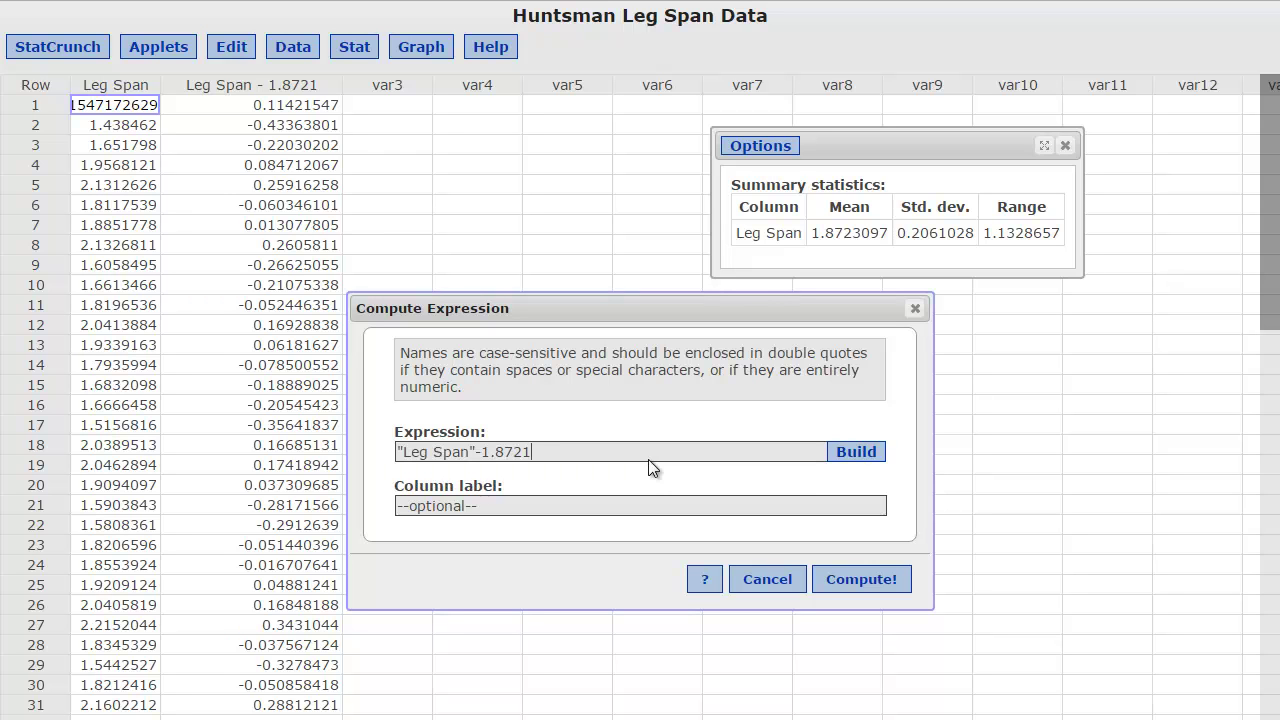
pyautogui.press('BackSpace')
pyautogui.press('BackSpace')
pyautogui.press('BackSpace')
pyautogui.press('BackSpace')
pyautogui.press('BackSpace')
pyautogui.press('BackSpace')
pyautogui.press('BackSpace')
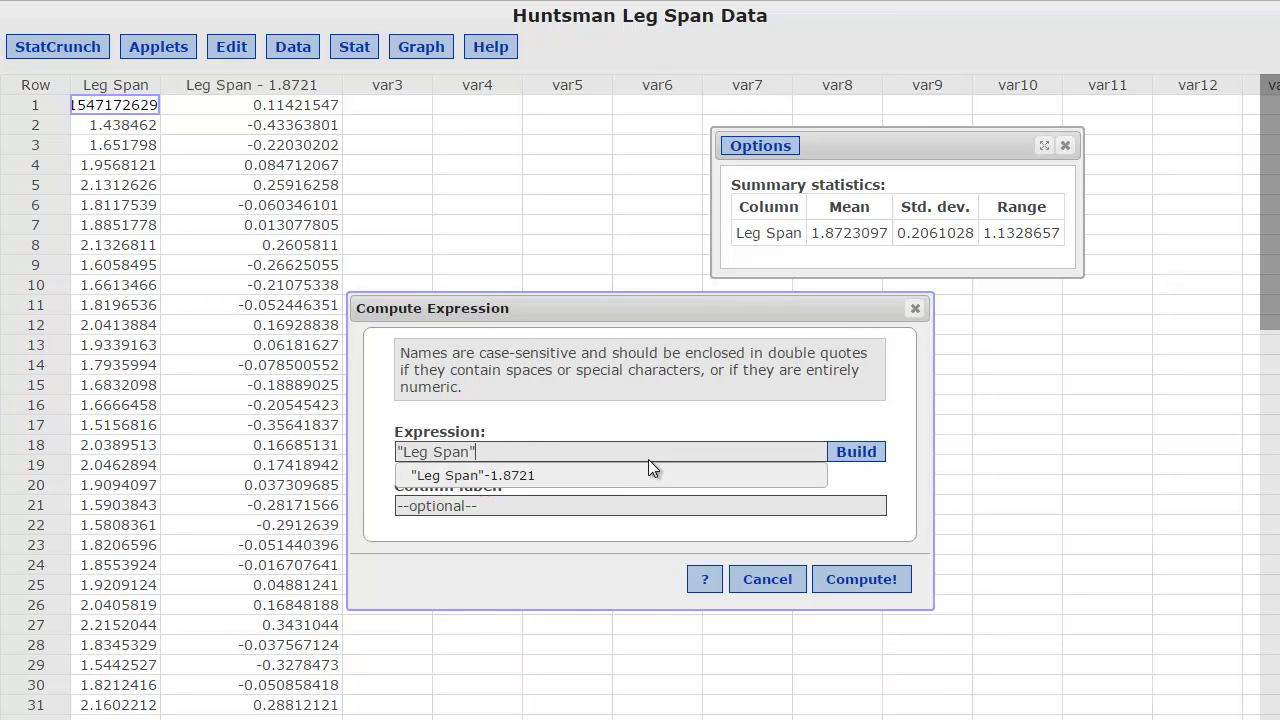
pyautogui.write('*5')
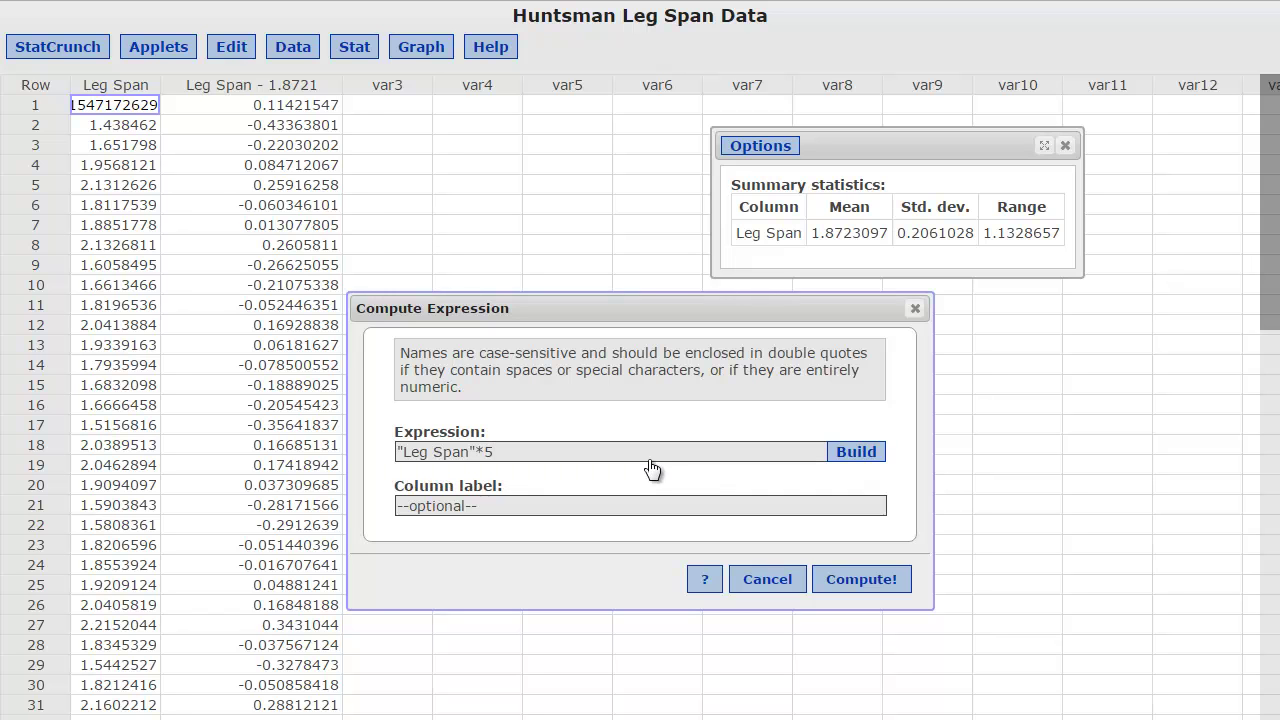
pyautogui.press('Return')
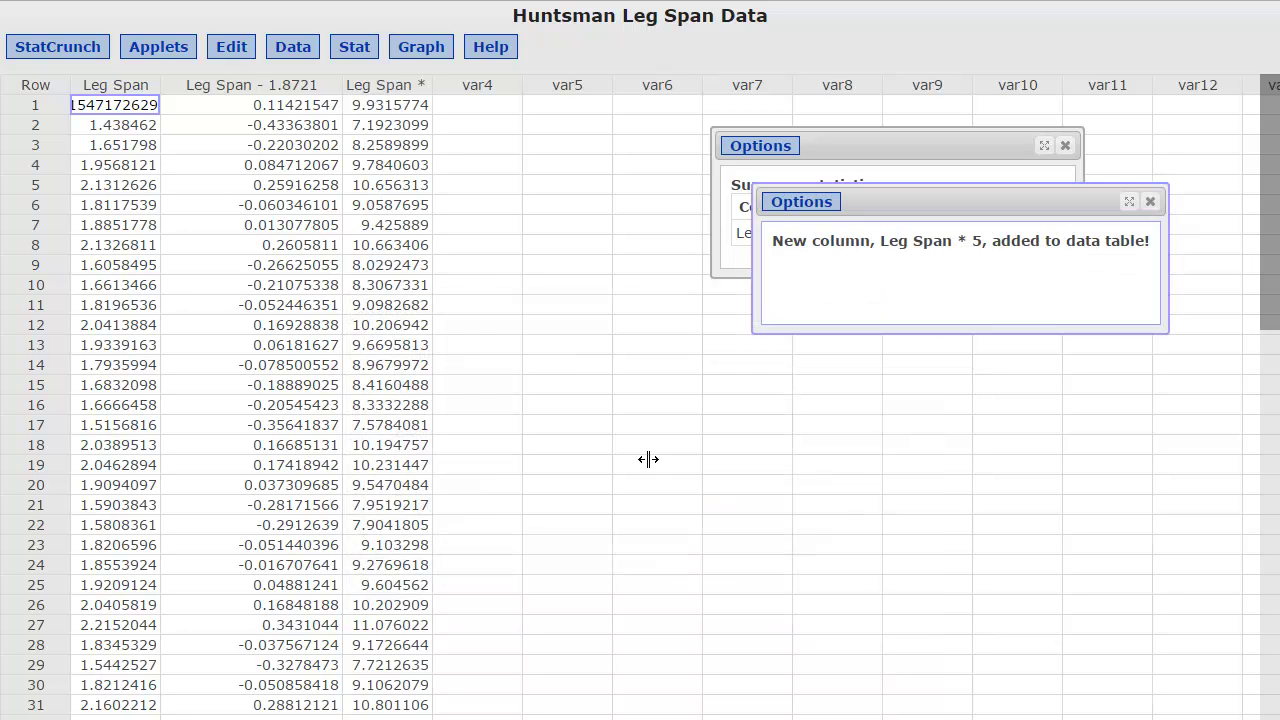
# Step: Widen the Leg Span * 5 column to show its full name and set up column summary statistics for it
pyautogui.moveTo(432, 85); pyautogui.dragTo(519, 85)
pyautogui.moveTo(648, 459); pyautogui.dragTo(649, 466)
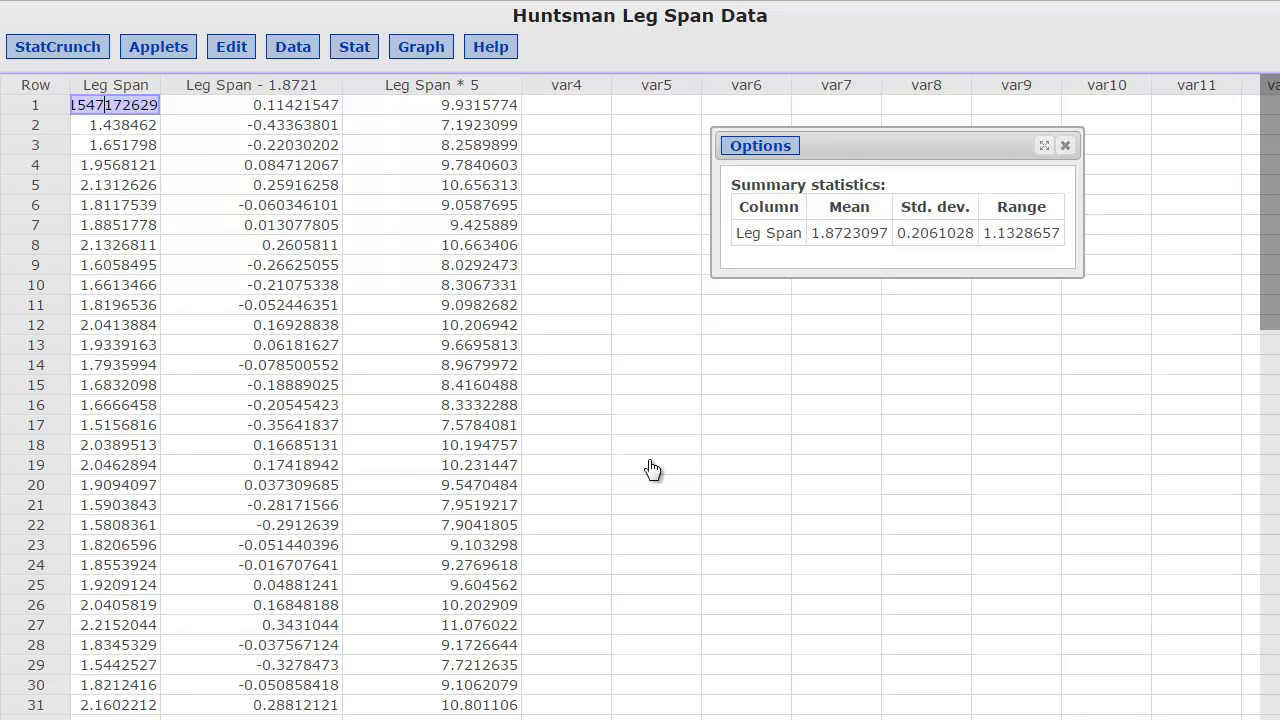
pyautogui.press('Down')
pyautogui.press('Down')
pyautogui.press('Right')
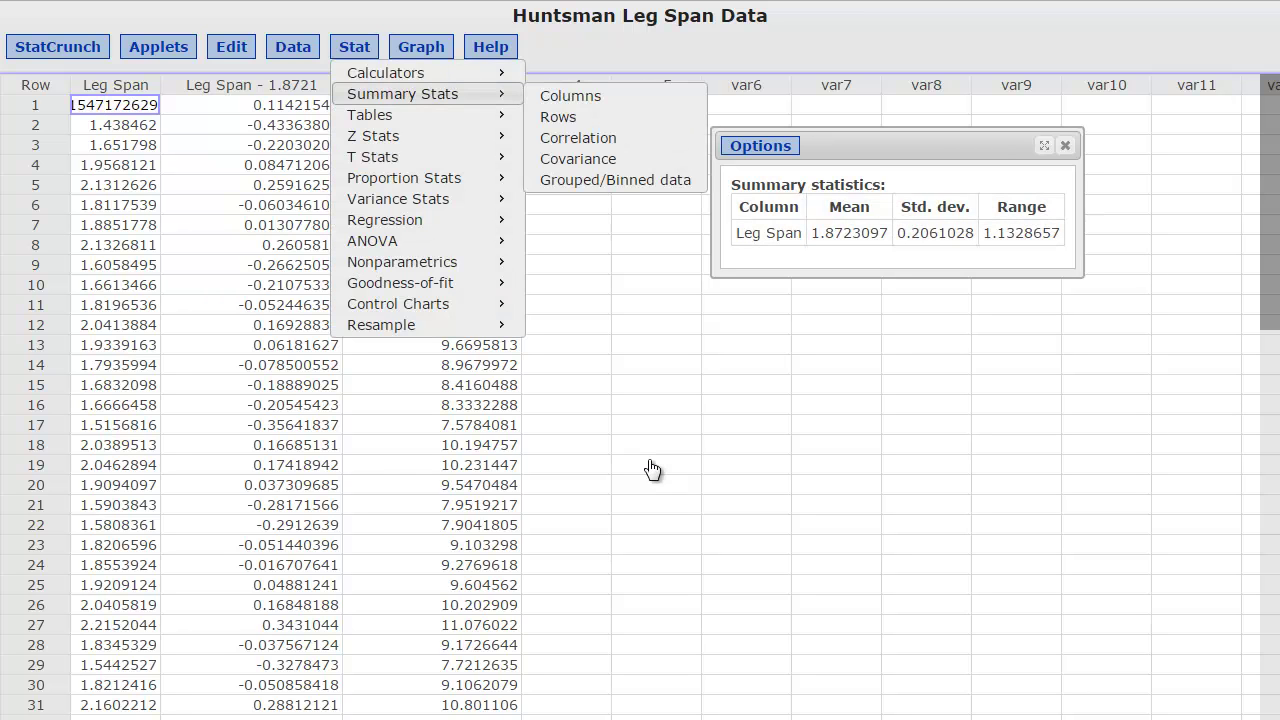
pyautogui.press('Return')
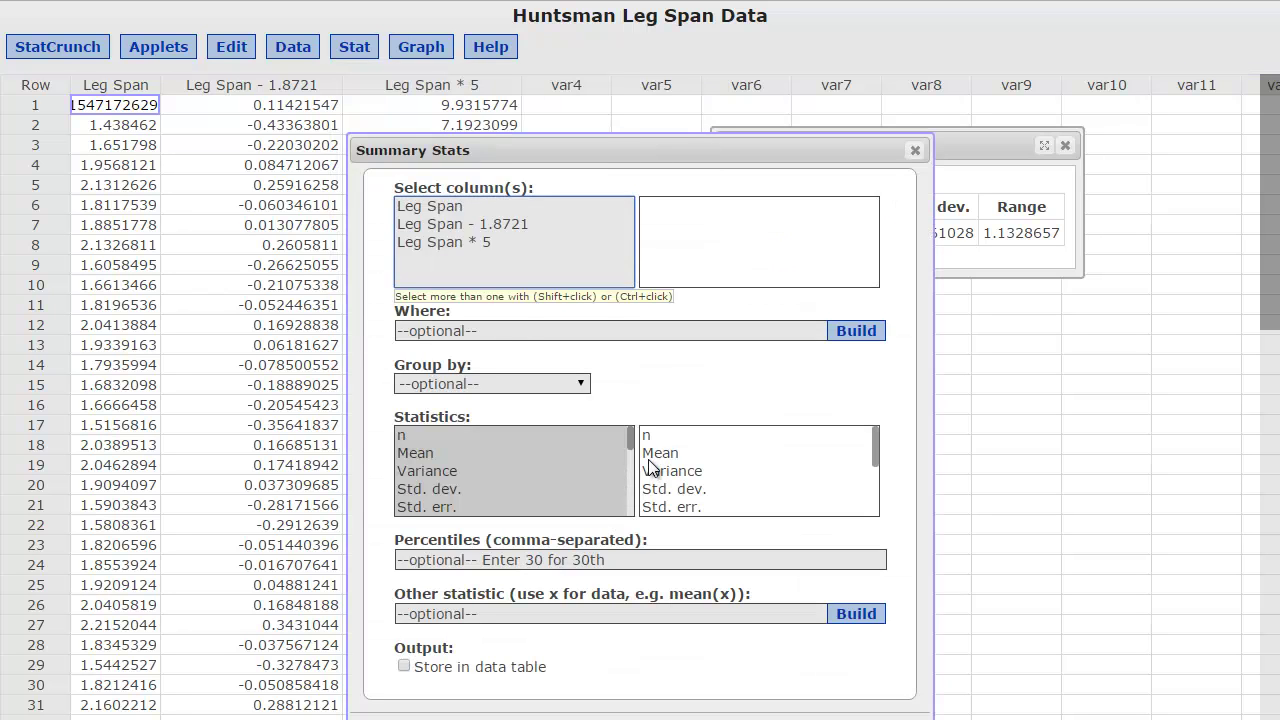
pyautogui.press('End')
pyautogui.press('Tab')
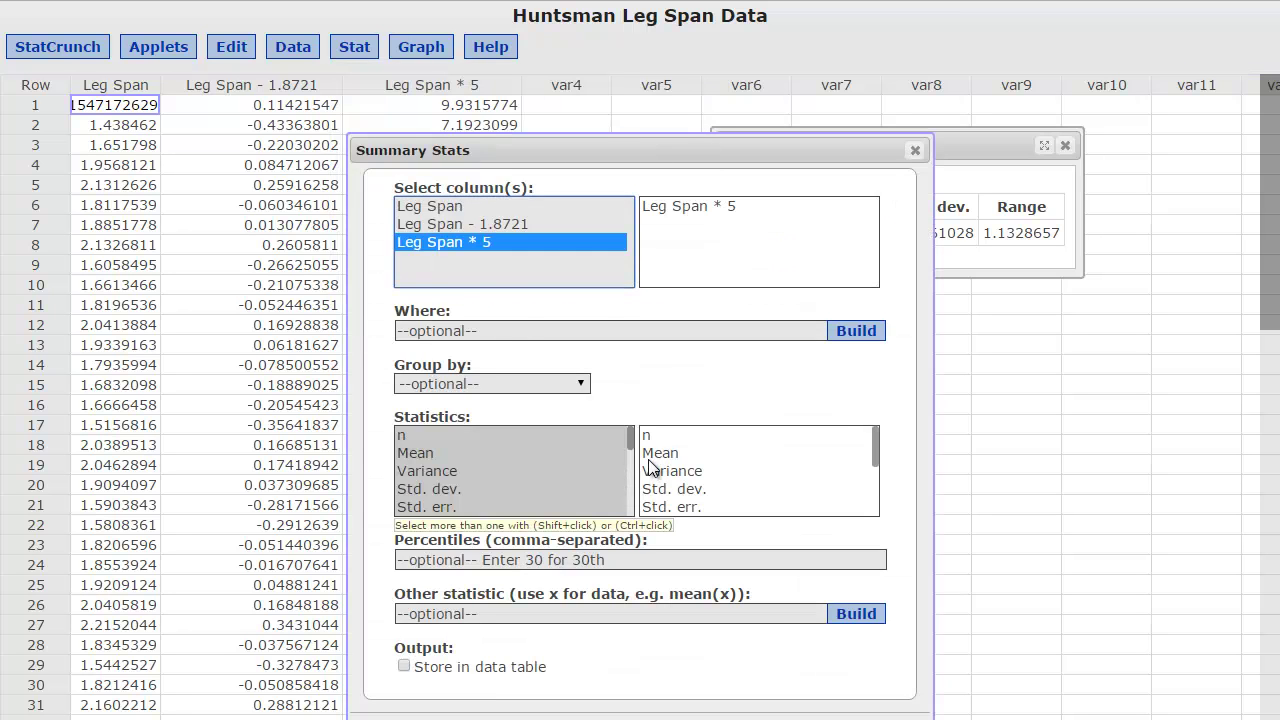
# Step: Limit the Leg Span * 5 summary statistics to mean, standard deviation and range, and compute them
pyautogui.press('Down')
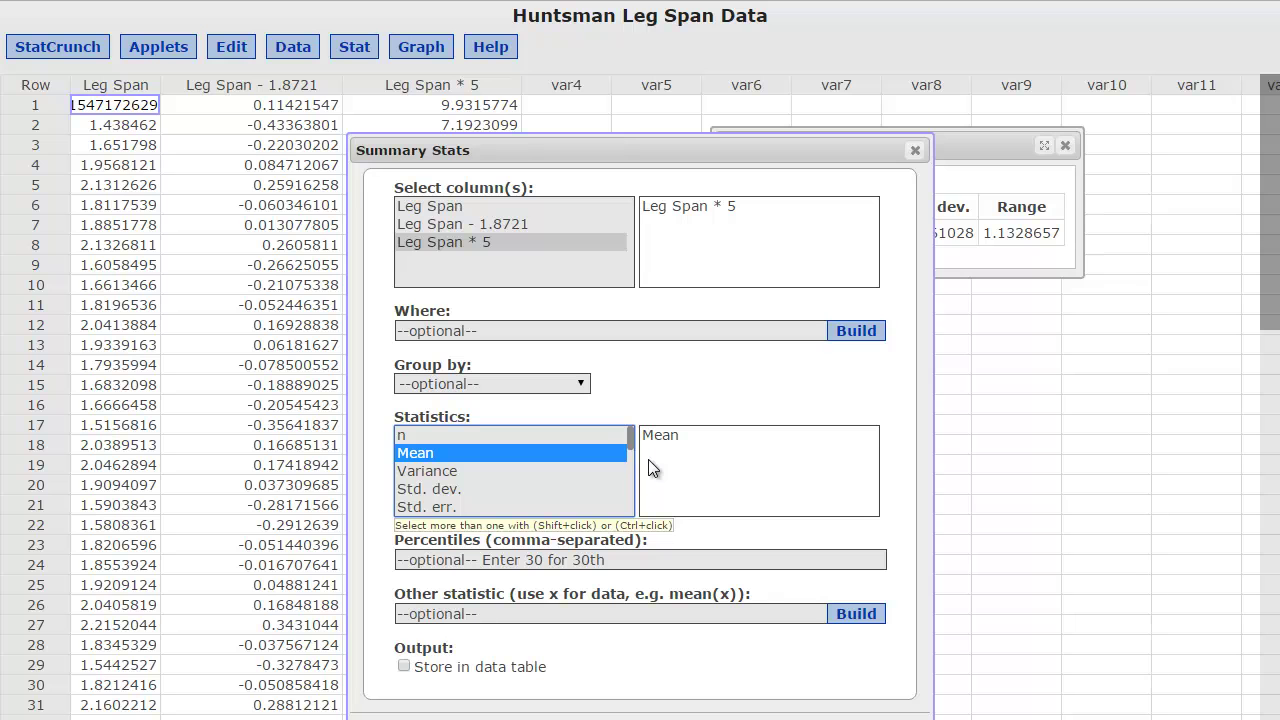
pyautogui.hotkey('ctrl', 'Down')
pyautogui.hotkey('ctrl', 'Down')
pyautogui.hotkey('ctrl', 'space')
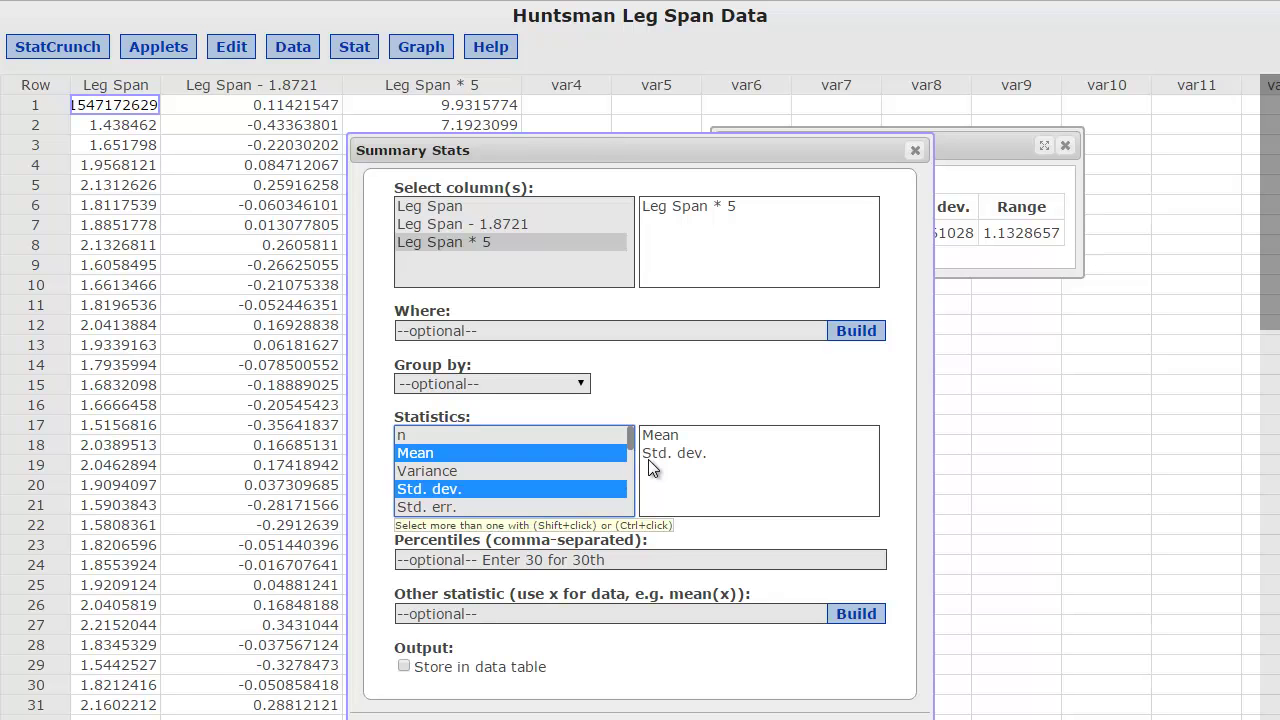
pyautogui.hotkey('ctrl', 'Down')
pyautogui.hotkey('ctrl', 'Down')
pyautogui.hotkey('ctrl', 'Down')
pyautogui.hotkey('ctrl', 'space')
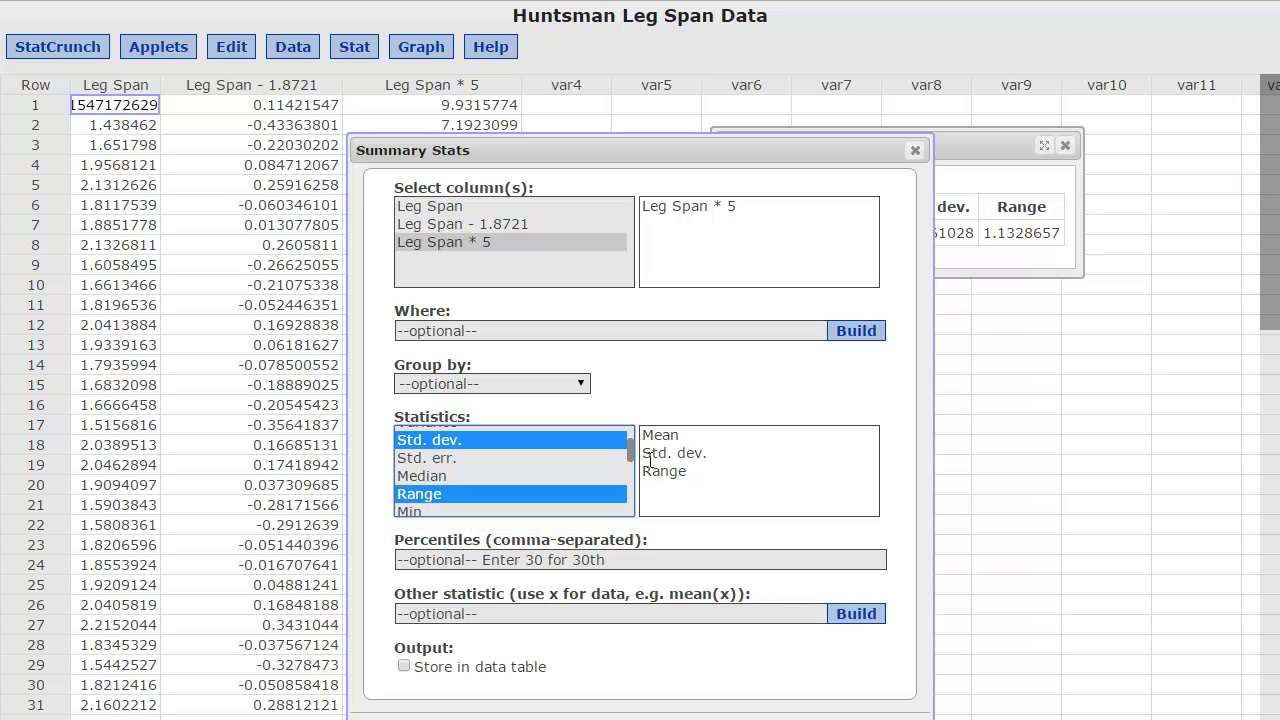
pyautogui.press('Return')
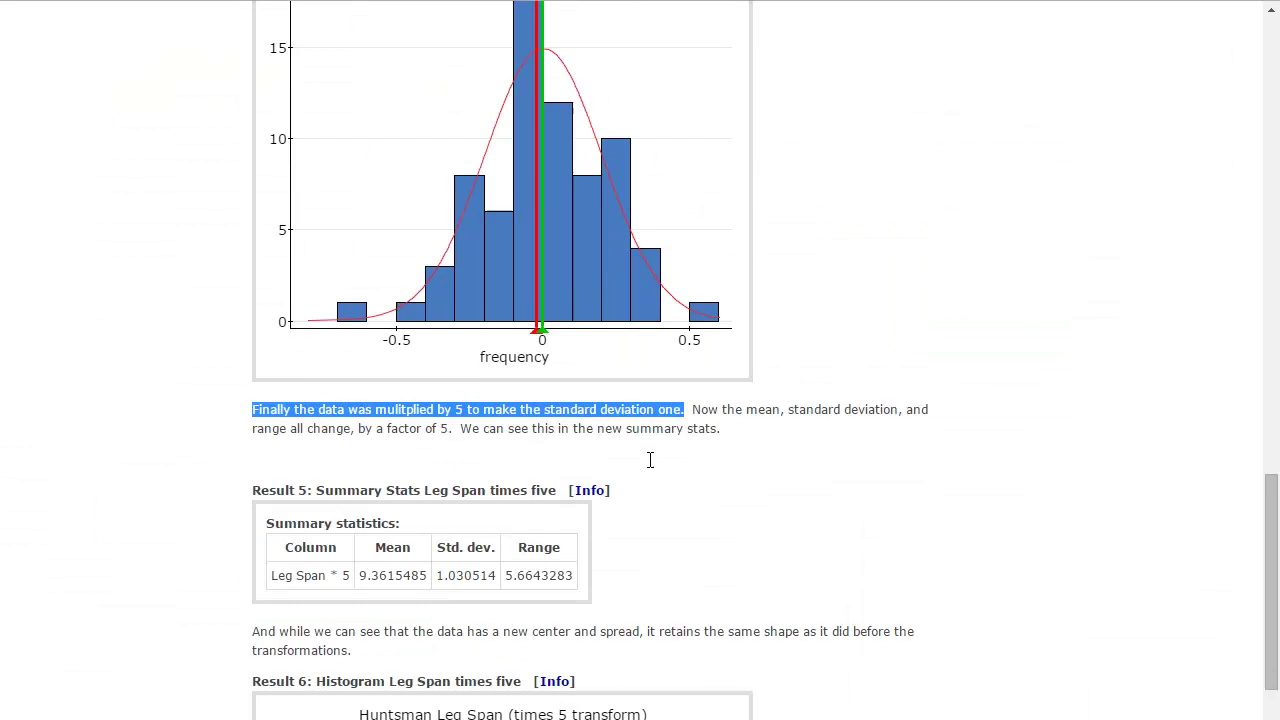
# Step: Read the report's Result 5 statistics and its sentence on center, spread and shape, and examine the times-five histogram
pyautogui.scroll(-3, 650, 460)
pyautogui.click(650, 460)
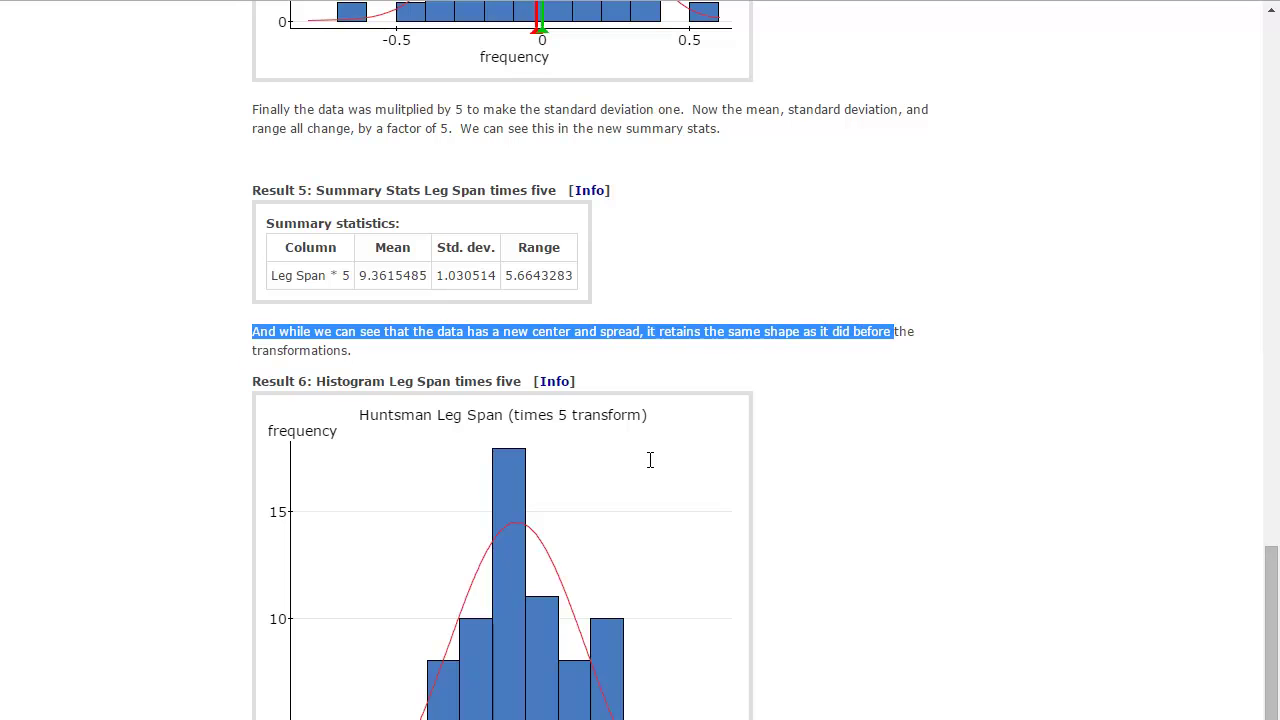
pyautogui.scroll(-3, 650, 463)
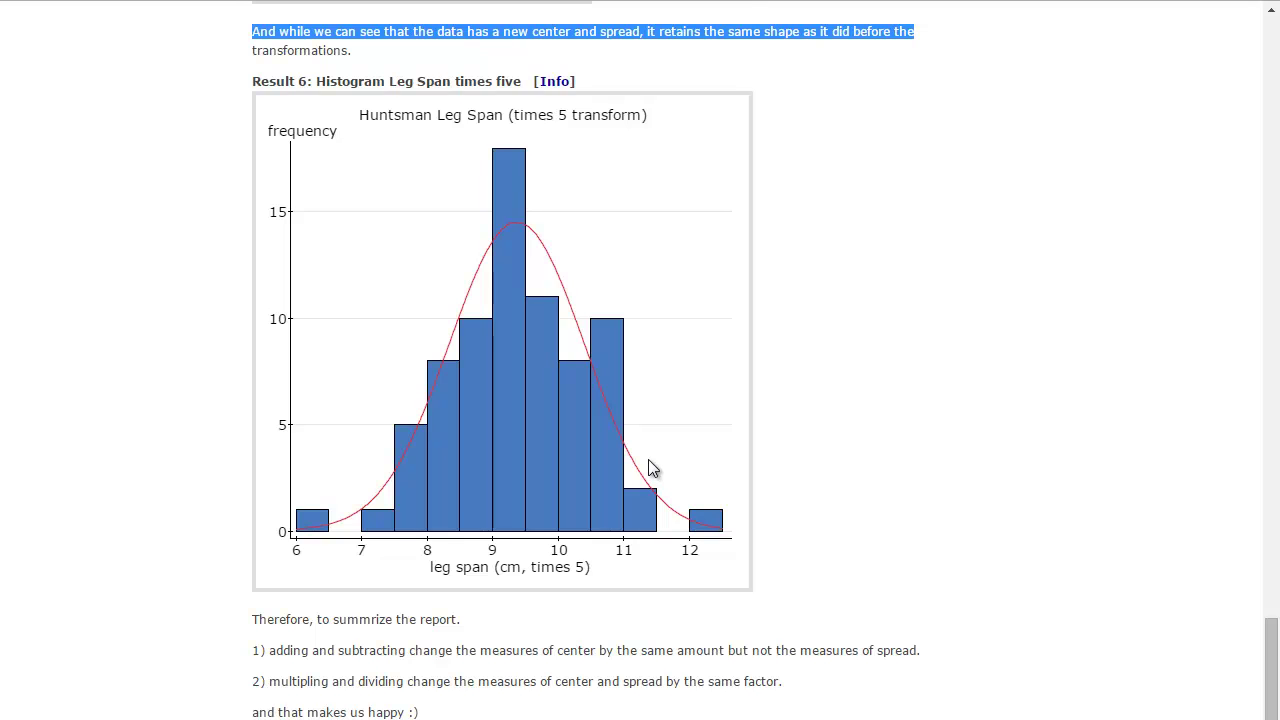
pyautogui.scroll(-2, 650, 469)
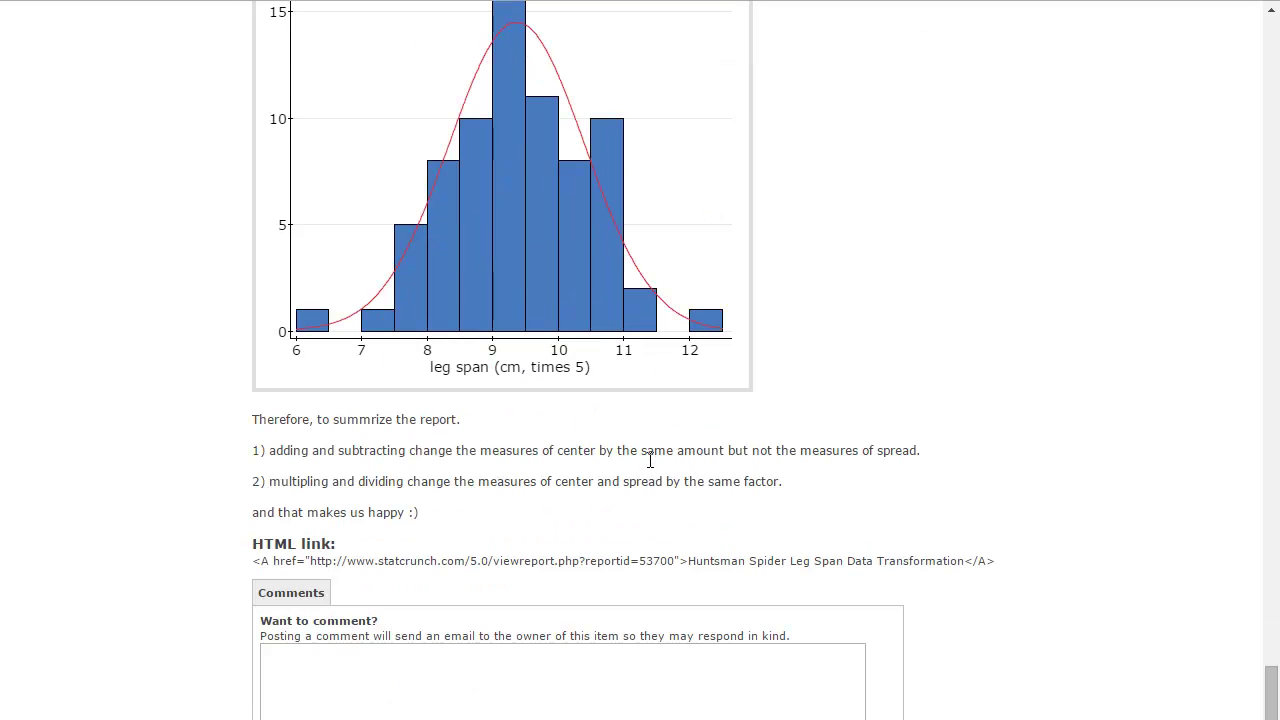
# Step: Highlight the line introducing the report's summary below the times-five histogram while reading it
pyautogui.hotkey('shift', 'Right')
pyautogui.hotkey('shift', 'Right')
pyautogui.hotkey('shift', 'Right')
pyautogui.hotkey('shift', 'Right')
pyautogui.hotkey('shift', 'Right')
pyautogui.hotkey('shift', 'Right')
pyautogui.hotkey('shift', 'Right')
pyautogui.hotkey('shift', 'Right')
pyautogui.hotkey('shift', 'Right')
pyautogui.hotkey('shift', 'Right')
pyautogui.hotkey('shift', 'Right')
pyautogui.hotkey('shift', 'Right')
pyautogui.hotkey('shift', 'Right')
pyautogui.hotkey('shift', 'Right')
pyautogui.hotkey('shift', 'Right')
pyautogui.hotkey('shift', 'Right')
pyautogui.hotkey('shift', 'Right')
pyautogui.hotkey('shift', 'Right')
pyautogui.hotkey('shift', 'Right')
pyautogui.hotkey('shift', 'Right')
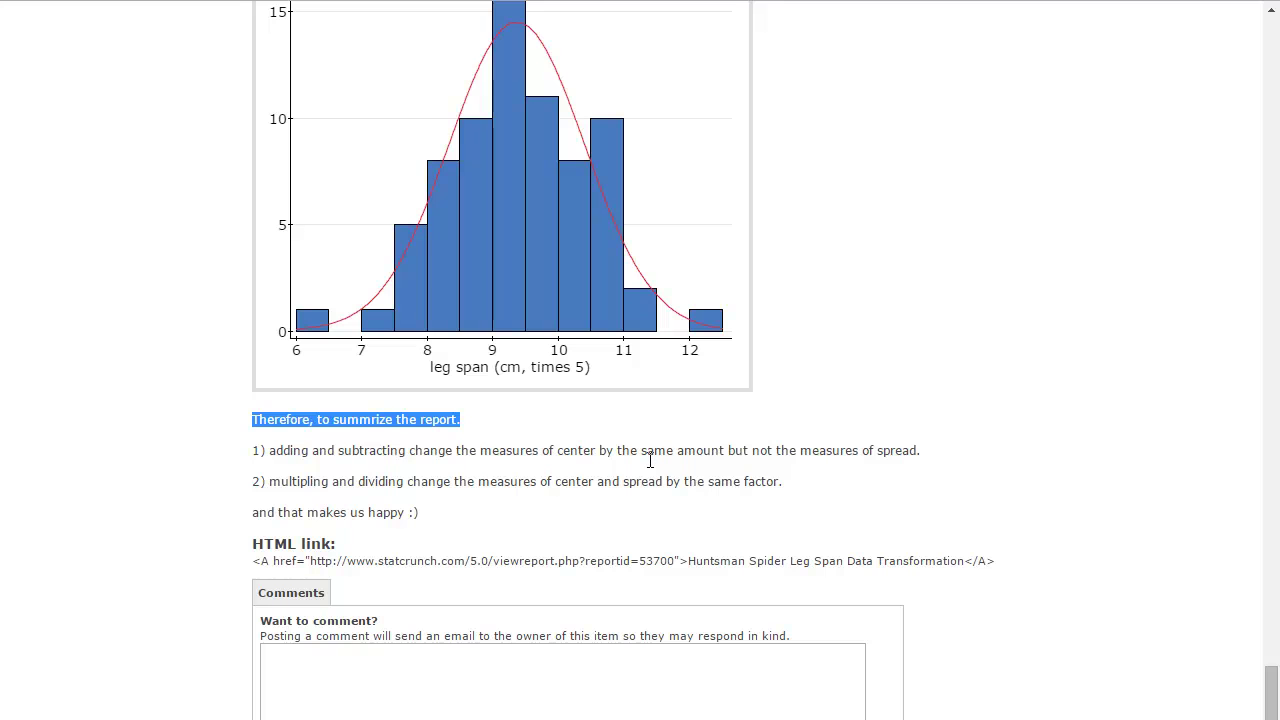
# Step: Read the report's first conclusion, on adding and subtracting, highlighting it along the way
pyautogui.moveTo(269, 450); pyautogui.dragTo(553, 450)
pyautogui.hotkey('shift', 'Right')
pyautogui.hotkey('shift', 'Right')
pyautogui.hotkey('shift', 'Right')
pyautogui.hotkey('shift', 'Right')
pyautogui.hotkey('shift', 'Right')
pyautogui.hotkey('shift', 'Right')
pyautogui.hotkey('shift', 'Right')
pyautogui.hotkey('shift', 'Right')
pyautogui.hotkey('shift', 'Right')
pyautogui.hotkey('shift', 'Right')
pyautogui.hotkey('shift', 'Right')
pyautogui.hotkey('shift', 'Right')
pyautogui.hotkey('shift', 'Right')
pyautogui.hotkey('shift', 'Right')
pyautogui.hotkey('shift', 'Right')
pyautogui.hotkey('shift', 'Right')
pyautogui.hotkey('shift', 'Right')
pyautogui.hotkey('shift', 'Right')
pyautogui.hotkey('shift', 'Right')
pyautogui.hotkey('shift', 'Right')
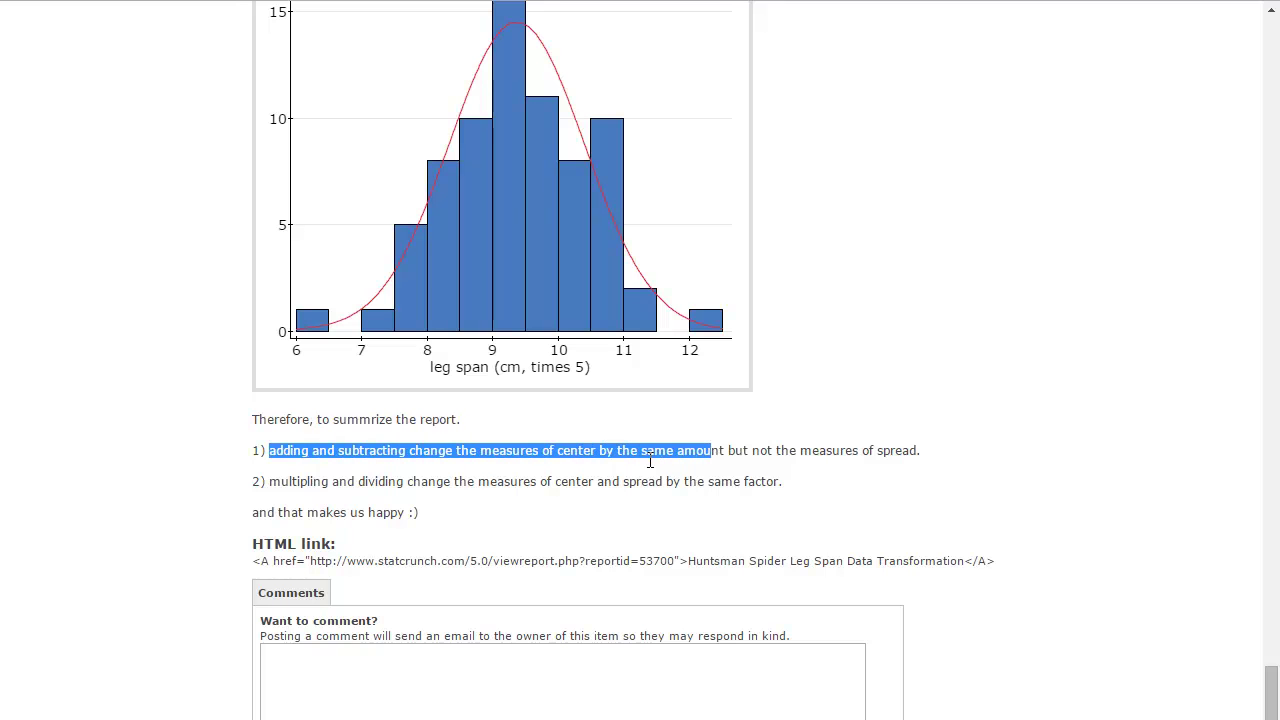
pyautogui.hotkey('shift', 'Right')
pyautogui.hotkey('shift', 'Right')
pyautogui.hotkey('shift', 'Right')
pyautogui.hotkey('shift', 'Right')
pyautogui.hotkey('shift', 'Right')
pyautogui.hotkey('shift', 'Right')
pyautogui.hotkey('shift', 'Right')
pyautogui.hotkey('shift', 'Right')
pyautogui.hotkey('shift', 'Right')
pyautogui.hotkey('shift', 'Right')
pyautogui.hotkey('shift', 'Right')
pyautogui.hotkey('shift', 'Right')
pyautogui.hotkey('shift', 'Right')
pyautogui.hotkey('shift', 'Right')
pyautogui.hotkey('shift', 'Right')
pyautogui.hotkey('shift', 'Right')
pyautogui.hotkey('shift', 'Right')
pyautogui.hotkey('shift', 'Right')
pyautogui.hotkey('shift', 'Right')
pyautogui.hotkey('shift', 'Right')
pyautogui.hotkey('shift', 'Right')
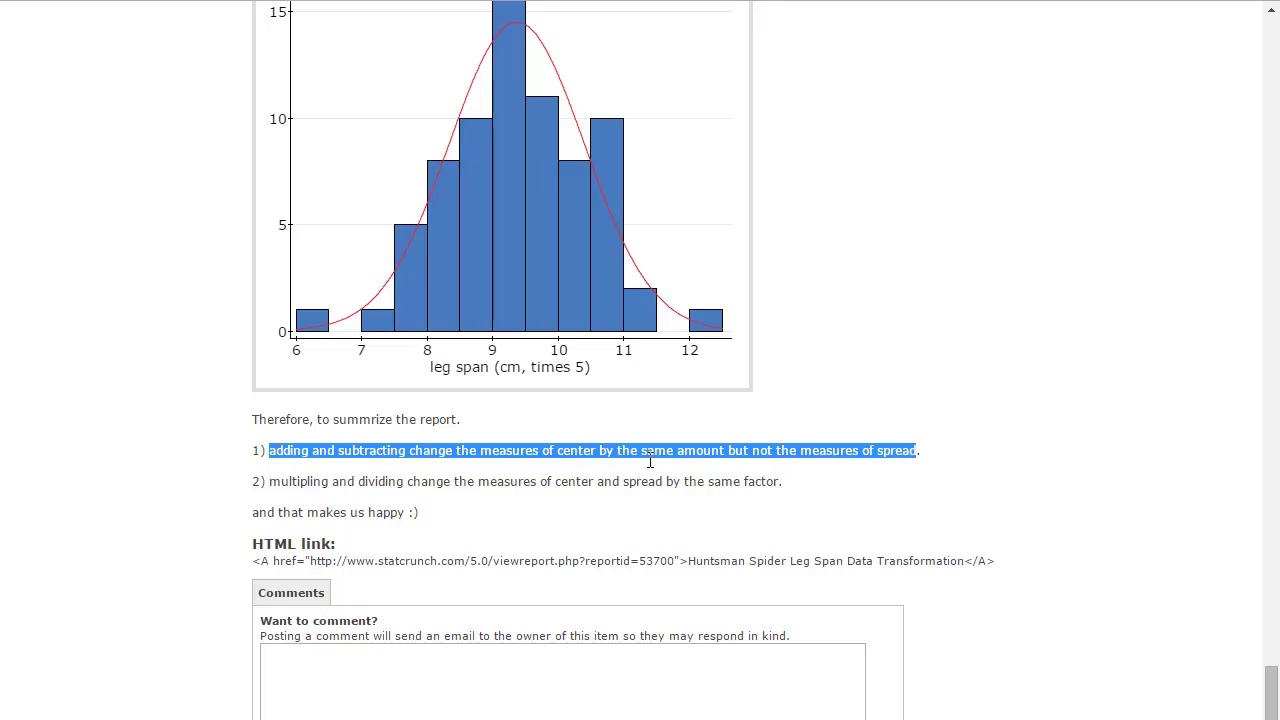
# Step: Read the report's second conclusion, on multiplying and dividing, highlighting it through to its end
pyautogui.press('Left')
pyautogui.press('Down')
pyautogui.hotkey('shift', 'Right')
pyautogui.hotkey('shift', 'Right')
pyautogui.hotkey('shift', 'Right')
pyautogui.hotkey('shift', 'Right')
pyautogui.hotkey('shift', 'Right')
pyautogui.hotkey('shift', 'Right')
pyautogui.hotkey('shift', 'Right')
pyautogui.hotkey('shift', 'Right')
pyautogui.hotkey('shift', 'Right')
pyautogui.hotkey('shift', 'Right')
pyautogui.hotkey('shift', 'Right')
pyautogui.hotkey('shift', 'Right')
pyautogui.hotkey('shift', 'Right')
pyautogui.hotkey('shift', 'Right')
pyautogui.hotkey('shift', 'Right')
pyautogui.hotkey('shift', 'Right')
pyautogui.hotkey('shift', 'Right')
pyautogui.hotkey('shift', 'Right')
pyautogui.hotkey('shift', 'Right')
pyautogui.hotkey('shift', 'Right')
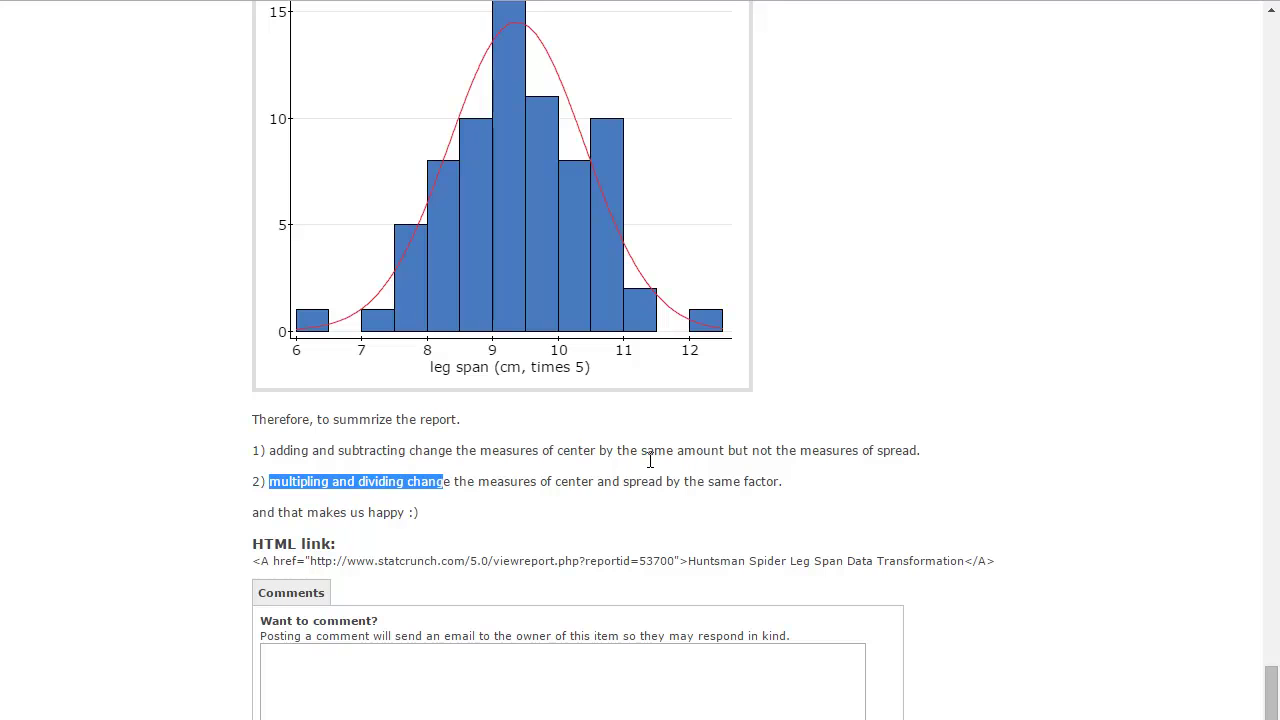
pyautogui.hotkey('shift', 'Right')
pyautogui.hotkey('shift', 'Right')
pyautogui.hotkey('shift', 'Right')
pyautogui.hotkey('shift', 'Right')
pyautogui.hotkey('shift', 'Right')
pyautogui.hotkey('shift', 'Right')
pyautogui.hotkey('shift', 'Right')
pyautogui.hotkey('shift', 'Right')
pyautogui.hotkey('shift', 'Right')
pyautogui.hotkey('shift', 'Right')
pyautogui.hotkey('shift', 'Right')
pyautogui.hotkey('shift', 'Right')
pyautogui.hotkey('shift', 'Right')
pyautogui.hotkey('shift', 'Right')
pyautogui.hotkey('shift', 'Right')
pyautogui.hotkey('shift', 'Right')
pyautogui.hotkey('shift', 'Right')
pyautogui.hotkey('shift', 'Right')
pyautogui.hotkey('shift', 'Right')
pyautogui.hotkey('shift', 'Right')
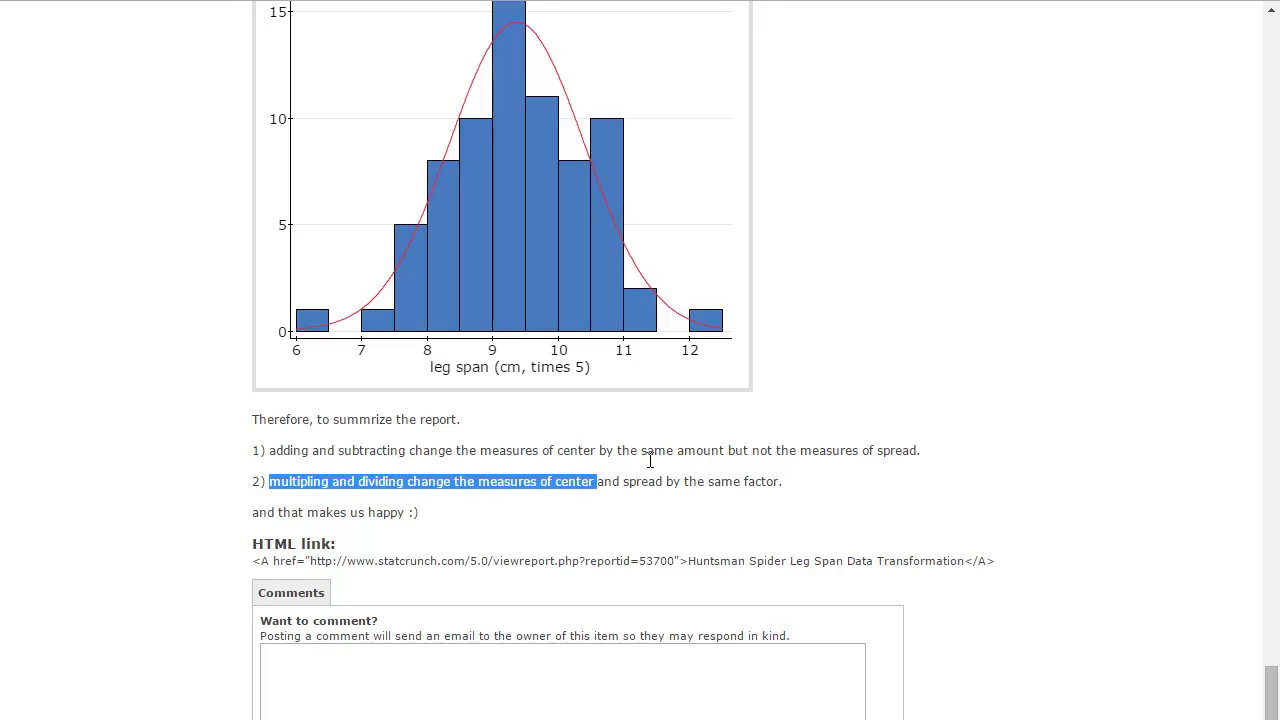
pyautogui.hotkey('shift', 'Right')
pyautogui.hotkey('shift', 'Right')
pyautogui.hotkey('shift', 'Right')
pyautogui.hotkey('shift', 'Right')
pyautogui.hotkey('shift', 'Right')
pyautogui.hotkey('shift', 'Right')
pyautogui.hotkey('shift', 'Right')
pyautogui.hotkey('shift', 'Right')
pyautogui.hotkey('shift', 'Right')
pyautogui.hotkey('shift', 'Right')
pyautogui.hotkey('shift', 'Right')
pyautogui.hotkey('shift', 'Right')
pyautogui.hotkey('shift', 'Right')
pyautogui.hotkey('shift', 'Right')
pyautogui.hotkey('shift', 'Right')
pyautogui.hotkey('shift', 'Right')
pyautogui.hotkey('shift', 'Right')
pyautogui.hotkey('shift', 'Right')
pyautogui.hotkey('shift', 'Right')
pyautogui.hotkey('shift', 'Right')
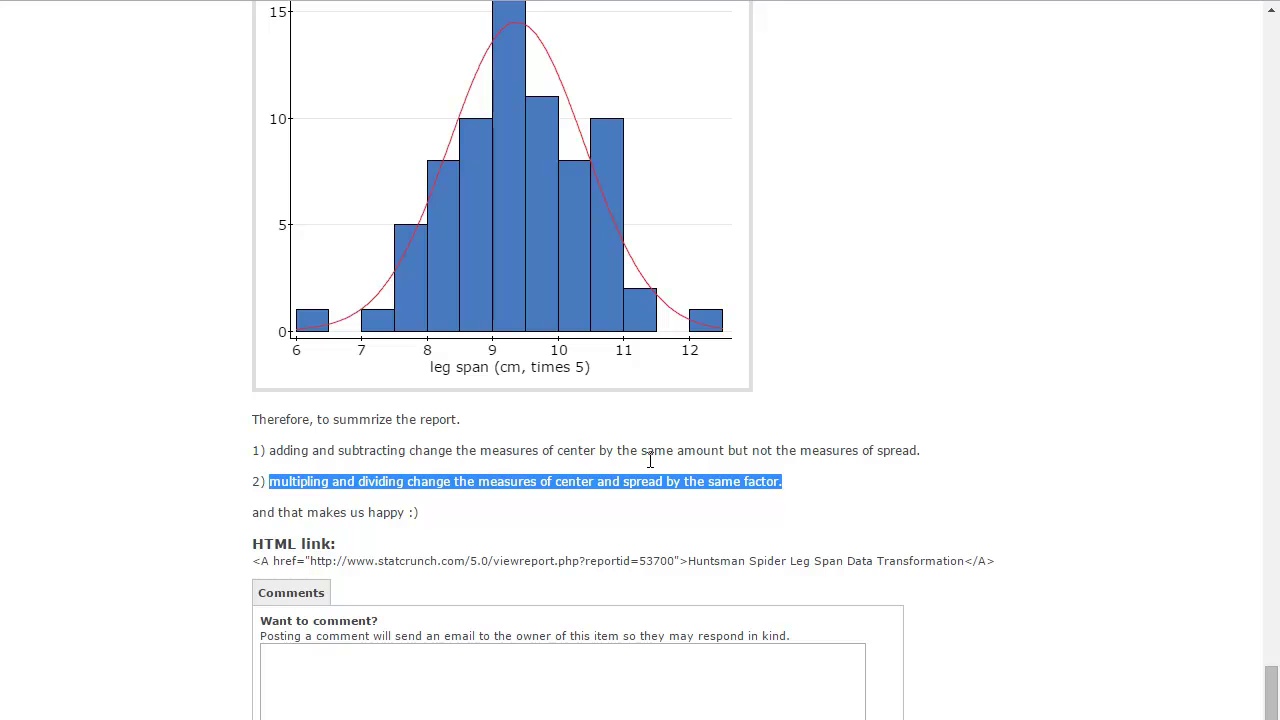
# Step: Read the report's closing remark below the two conclusions, highlighting it along the way, and clear the text selection
pyautogui.press('Right')
pyautogui.hotkey('shift', 'Right')
pyautogui.hotkey('shift', 'Right')
pyautogui.hotkey('shift', 'Right')
pyautogui.hotkey('shift', 'Right')
pyautogui.hotkey('shift', 'Right')
pyautogui.hotkey('shift', 'Right')
pyautogui.hotkey('shift', 'Right')
pyautogui.hotkey('shift', 'Right')
pyautogui.hotkey('shift', 'Right')
pyautogui.hotkey('shift', 'Right')
pyautogui.hotkey('shift', 'Right')
pyautogui.hotkey('shift', 'Right')
pyautogui.hotkey('shift', 'Right')
pyautogui.hotkey('shift', 'Right')
pyautogui.hotkey('shift', 'Right')
pyautogui.hotkey('shift', 'Right')
pyautogui.hotkey('shift', 'Right')
pyautogui.hotkey('shift', 'Right')
pyautogui.hotkey('shift', 'Right')
pyautogui.hotkey('shift', 'Right')
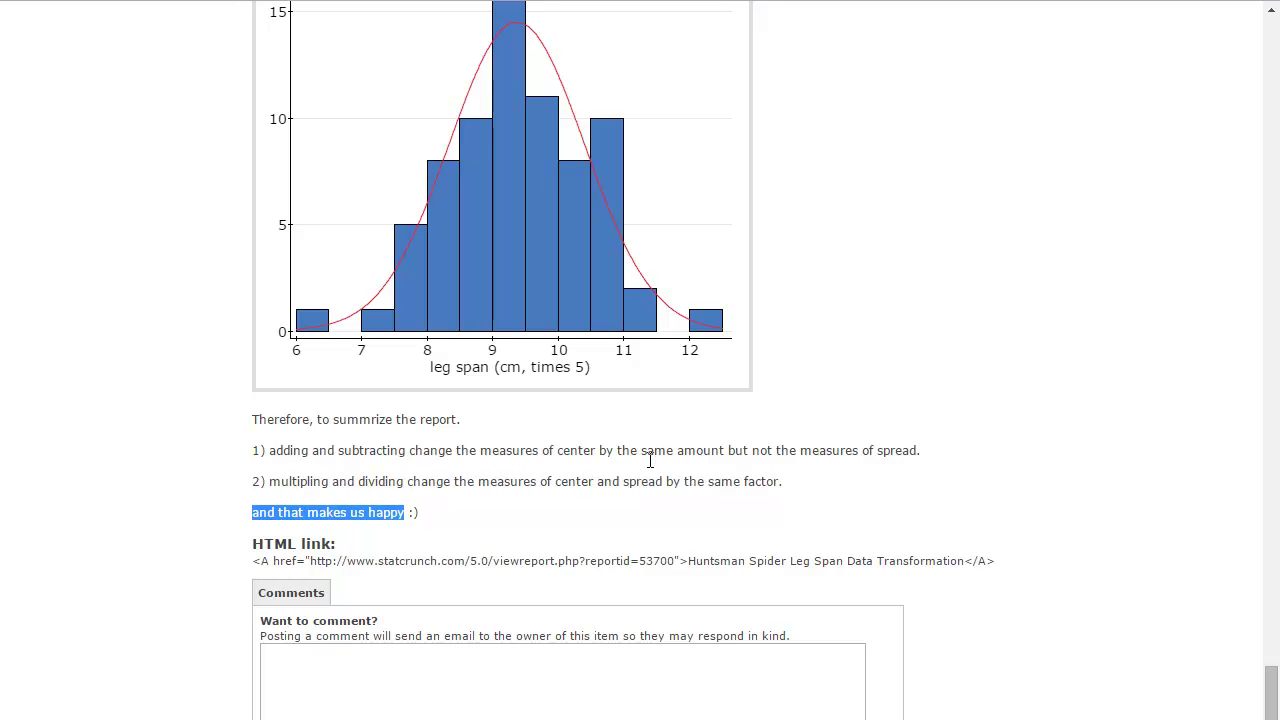
pyautogui.click(649, 460)
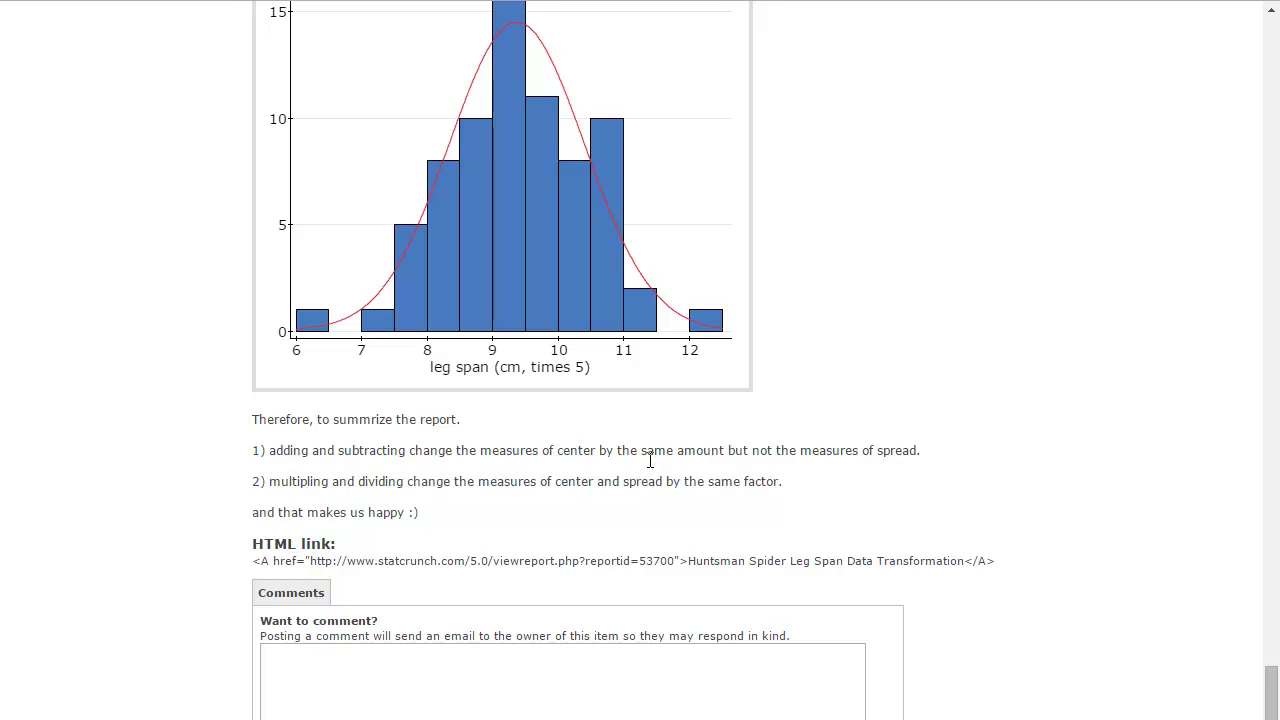
pyautogui.moveTo(310, 561); pyautogui.dragTo(679, 561)
pyautogui.click(649, 462)
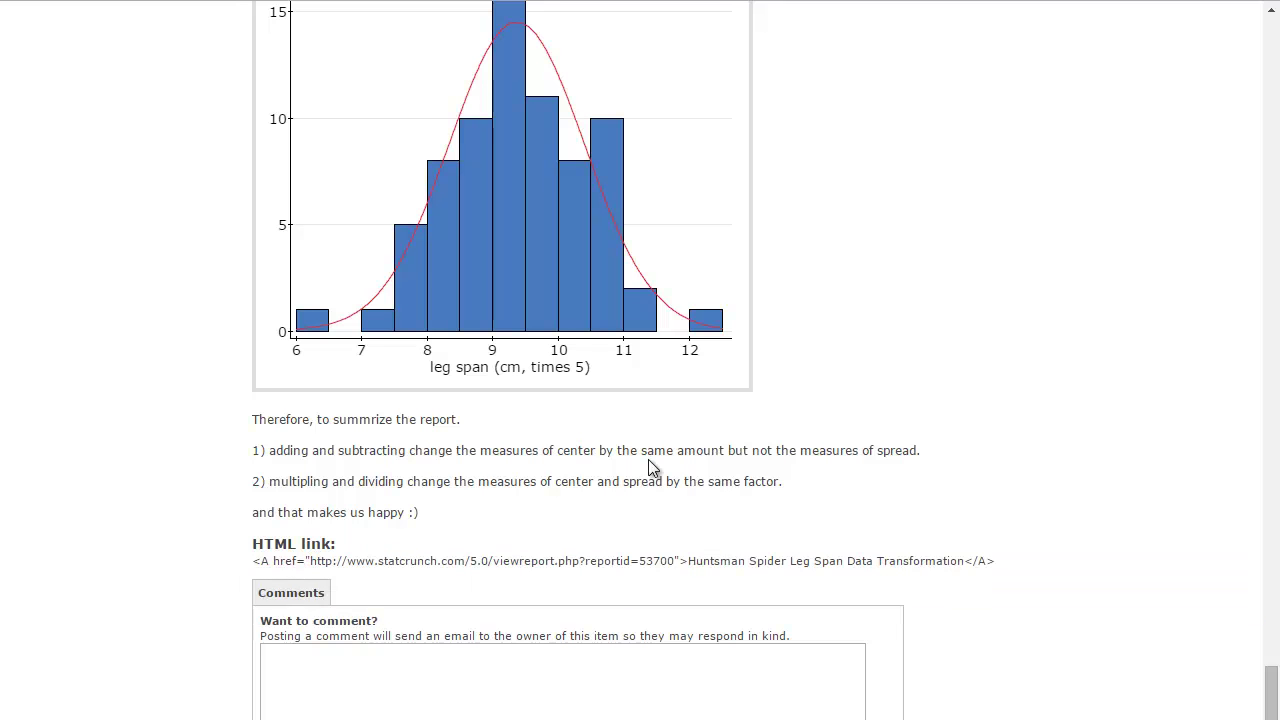